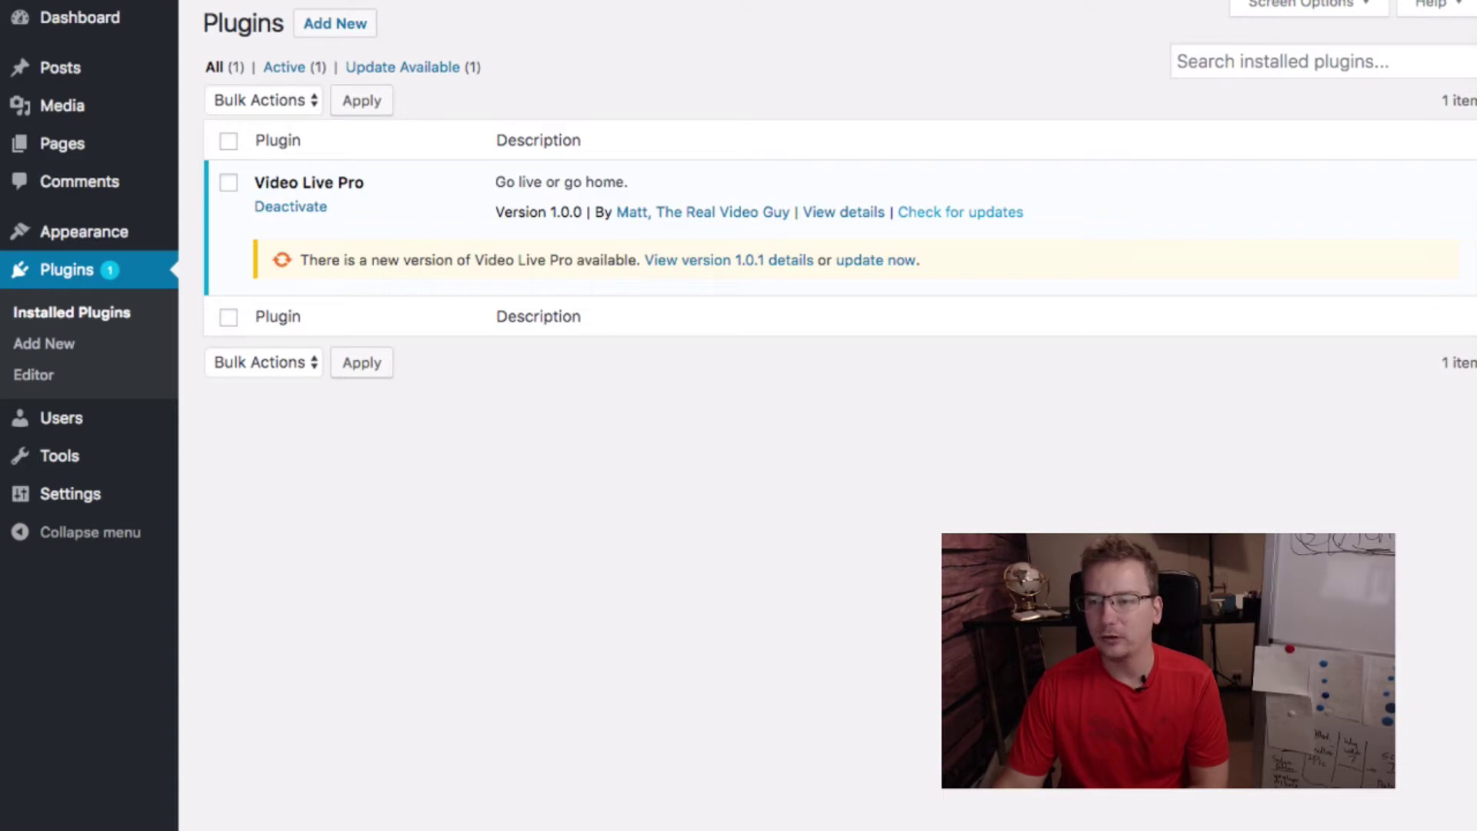
- Check for plugin updates and update Video Live Pro to version 1.0.1
click(960, 212)
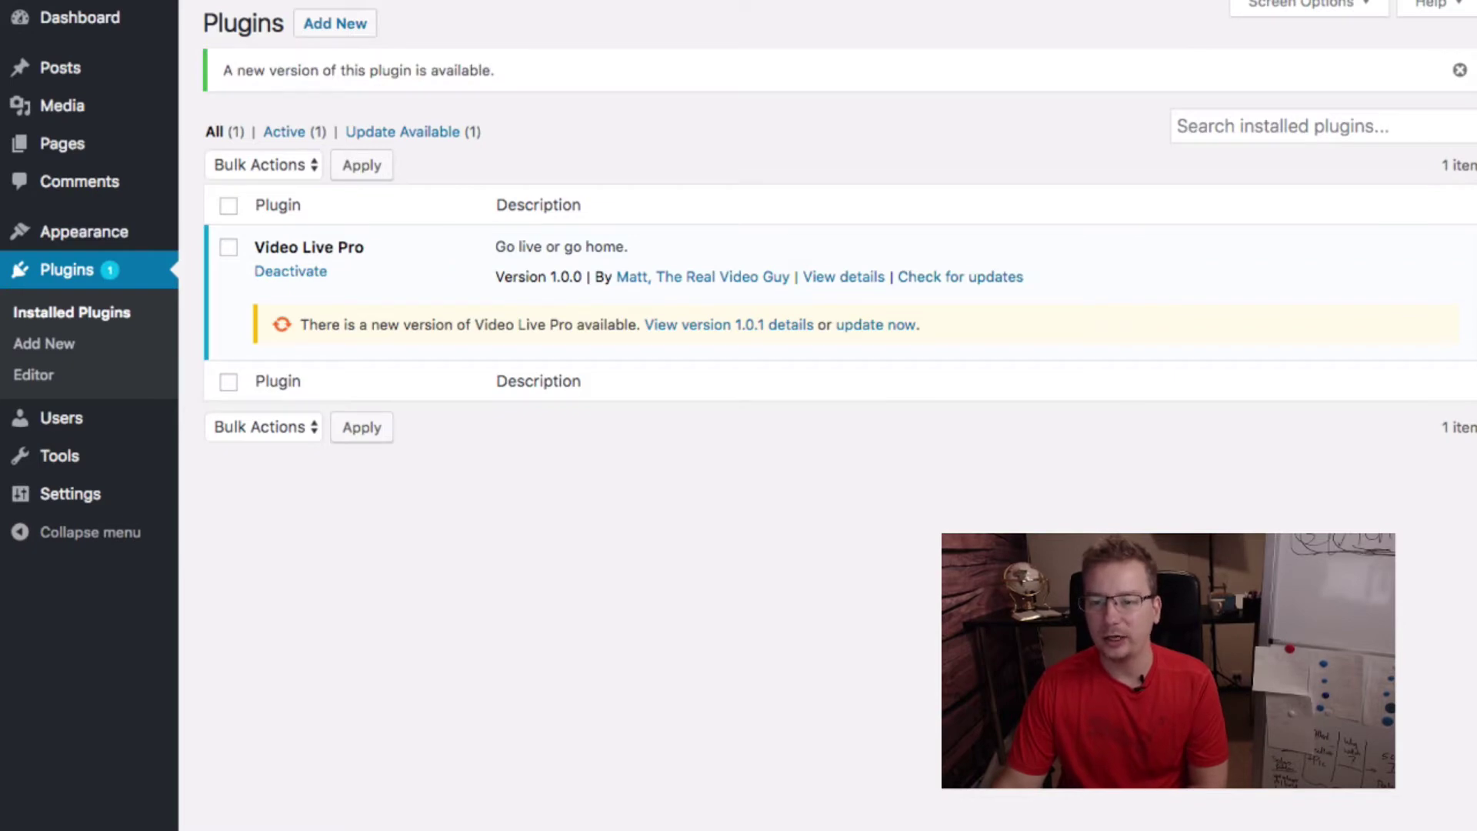
drag(505, 277, 555, 278)
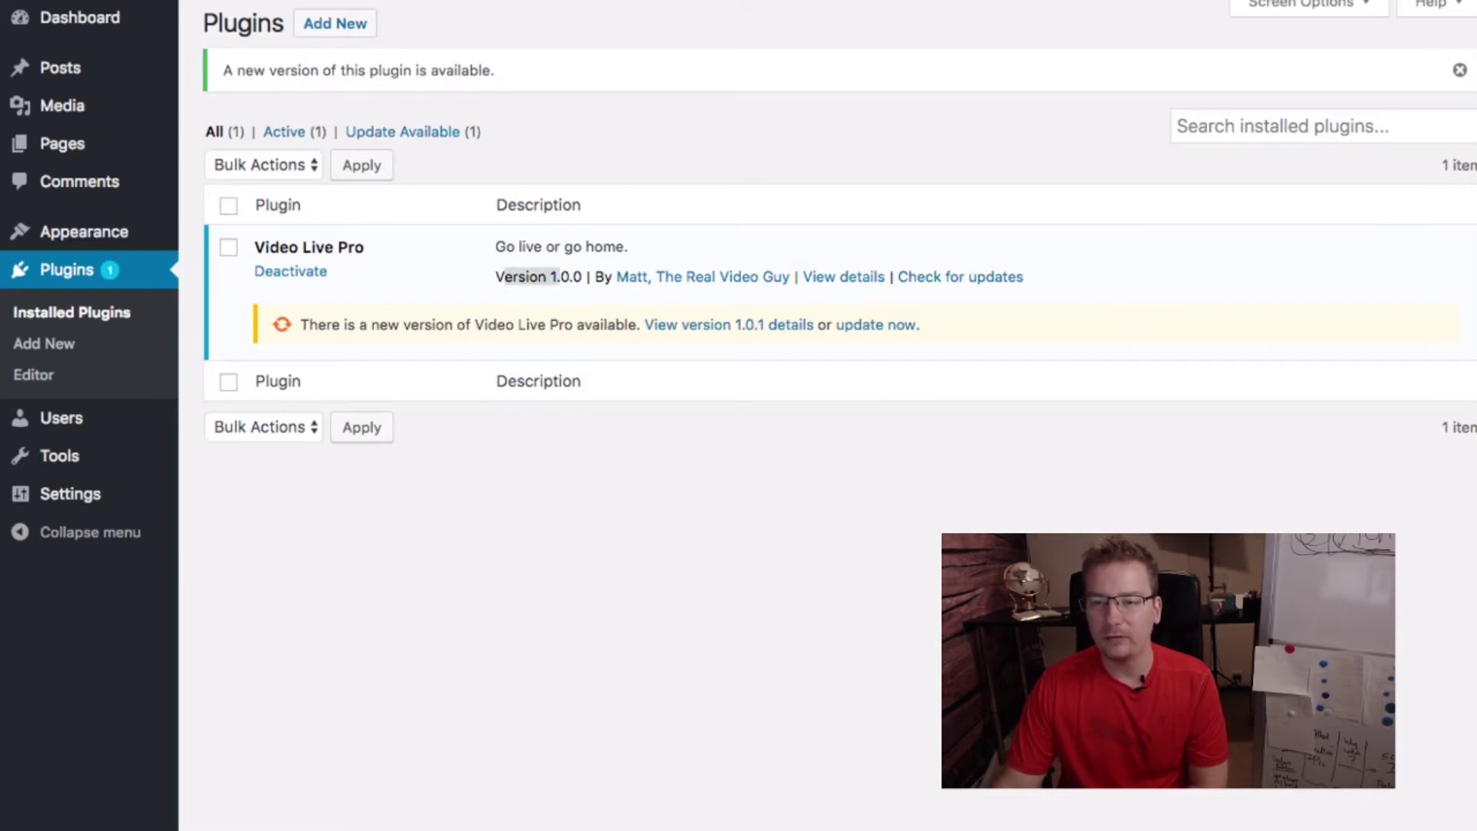
click(531, 277)
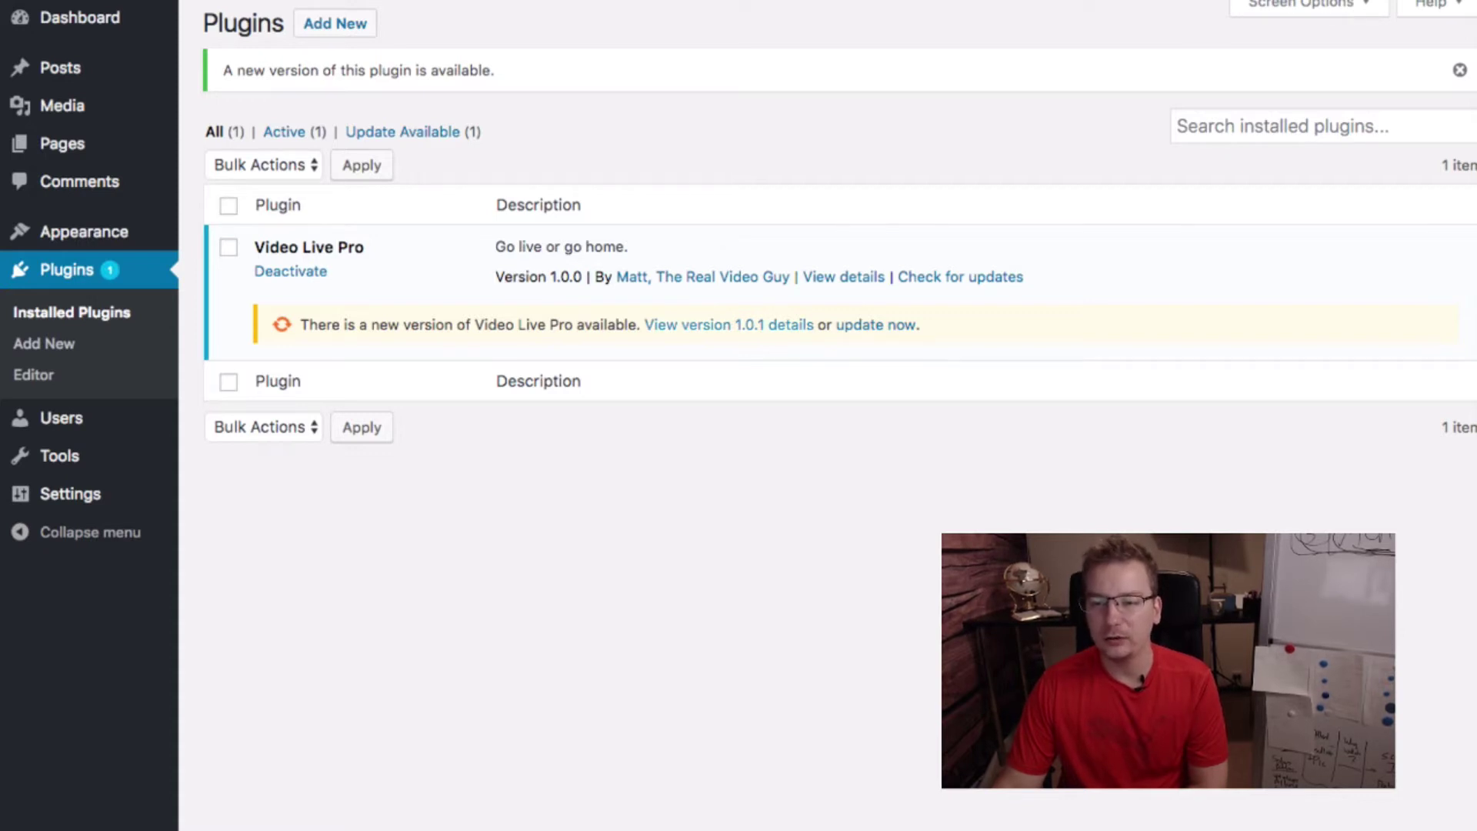
click(875, 324)
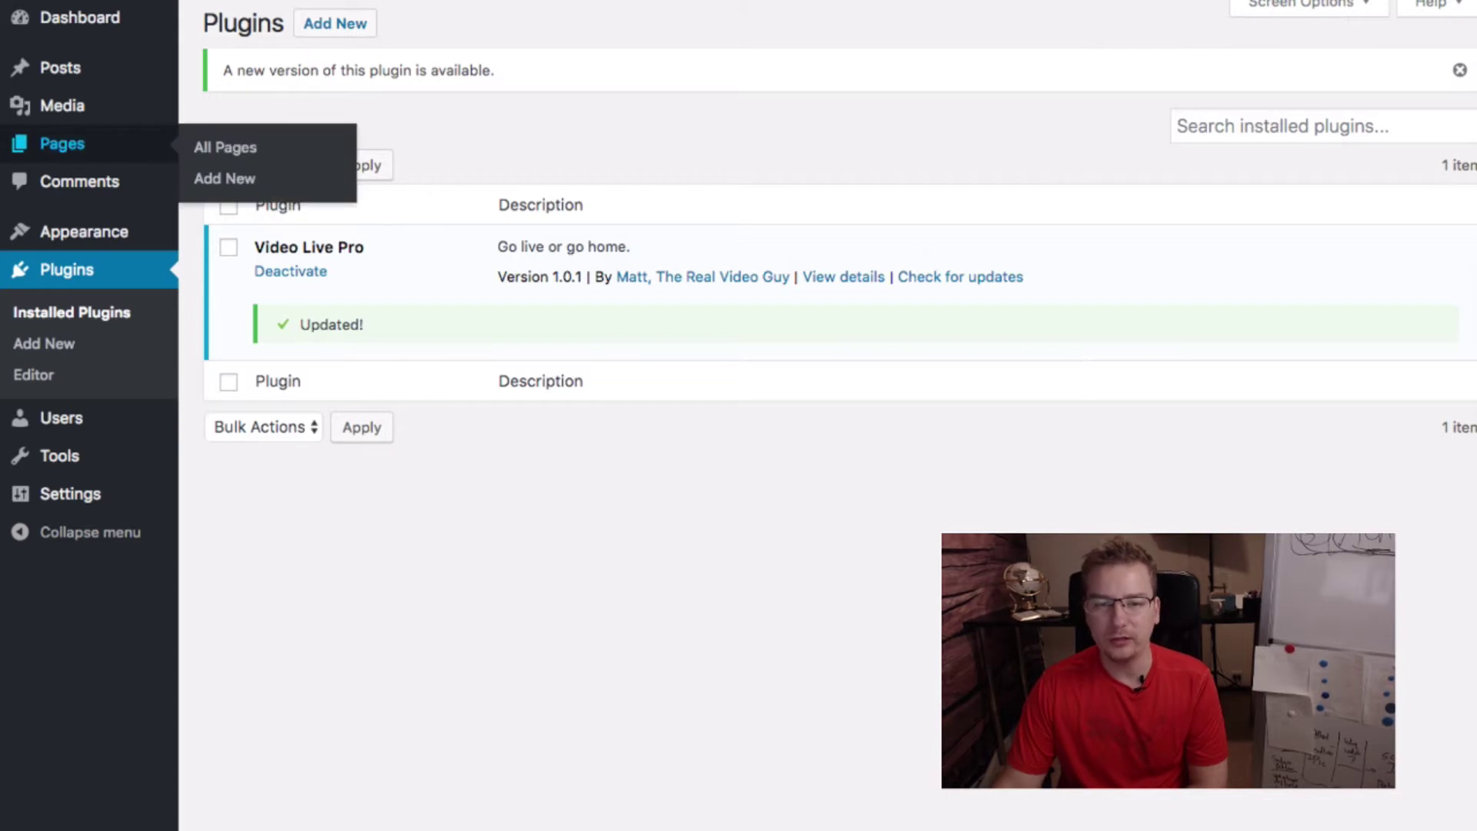
- Edit the first page under All Pages and review its Video Live Pro branding message
click(62, 143)
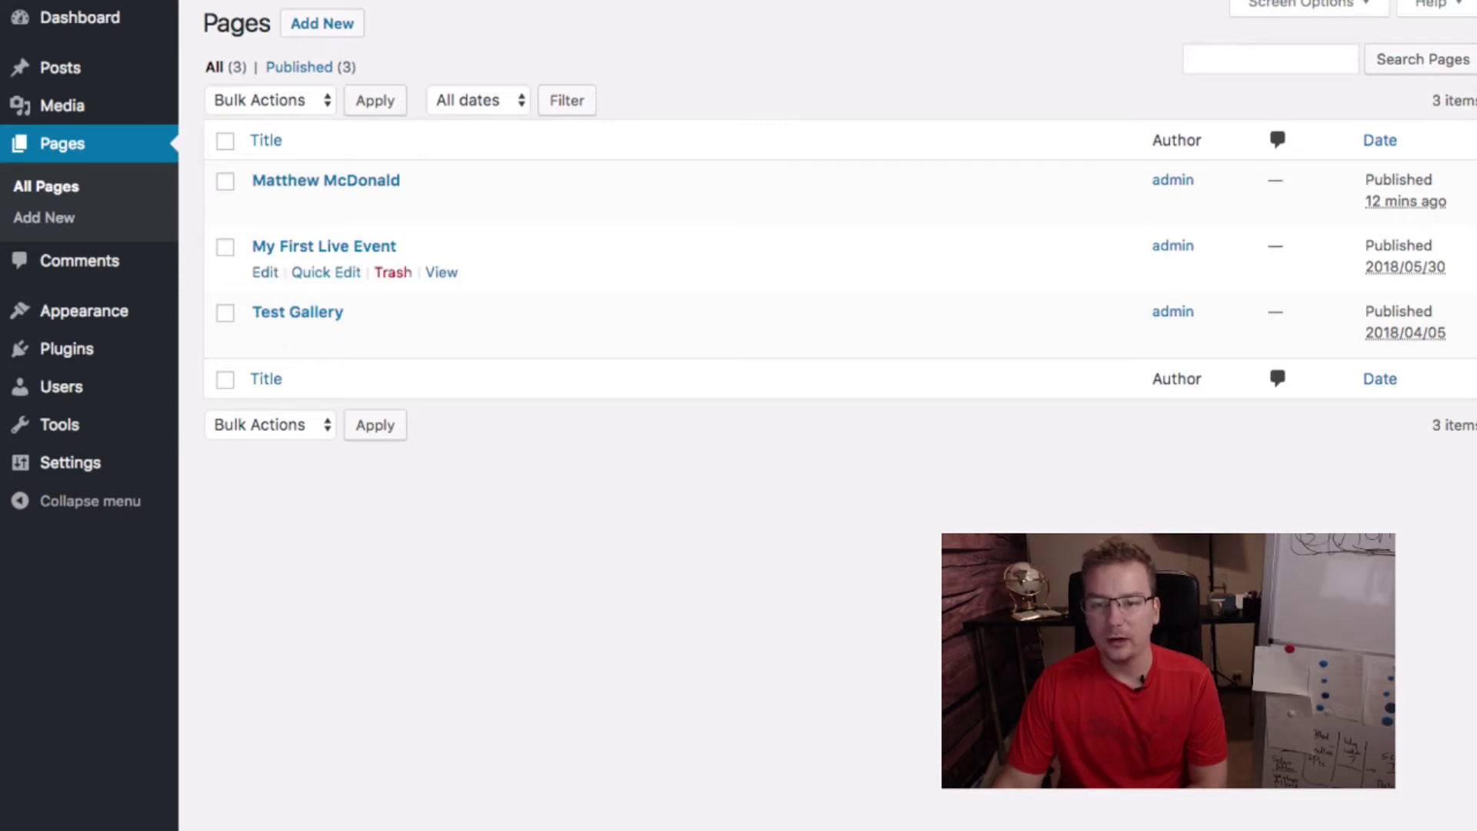
click(326, 181)
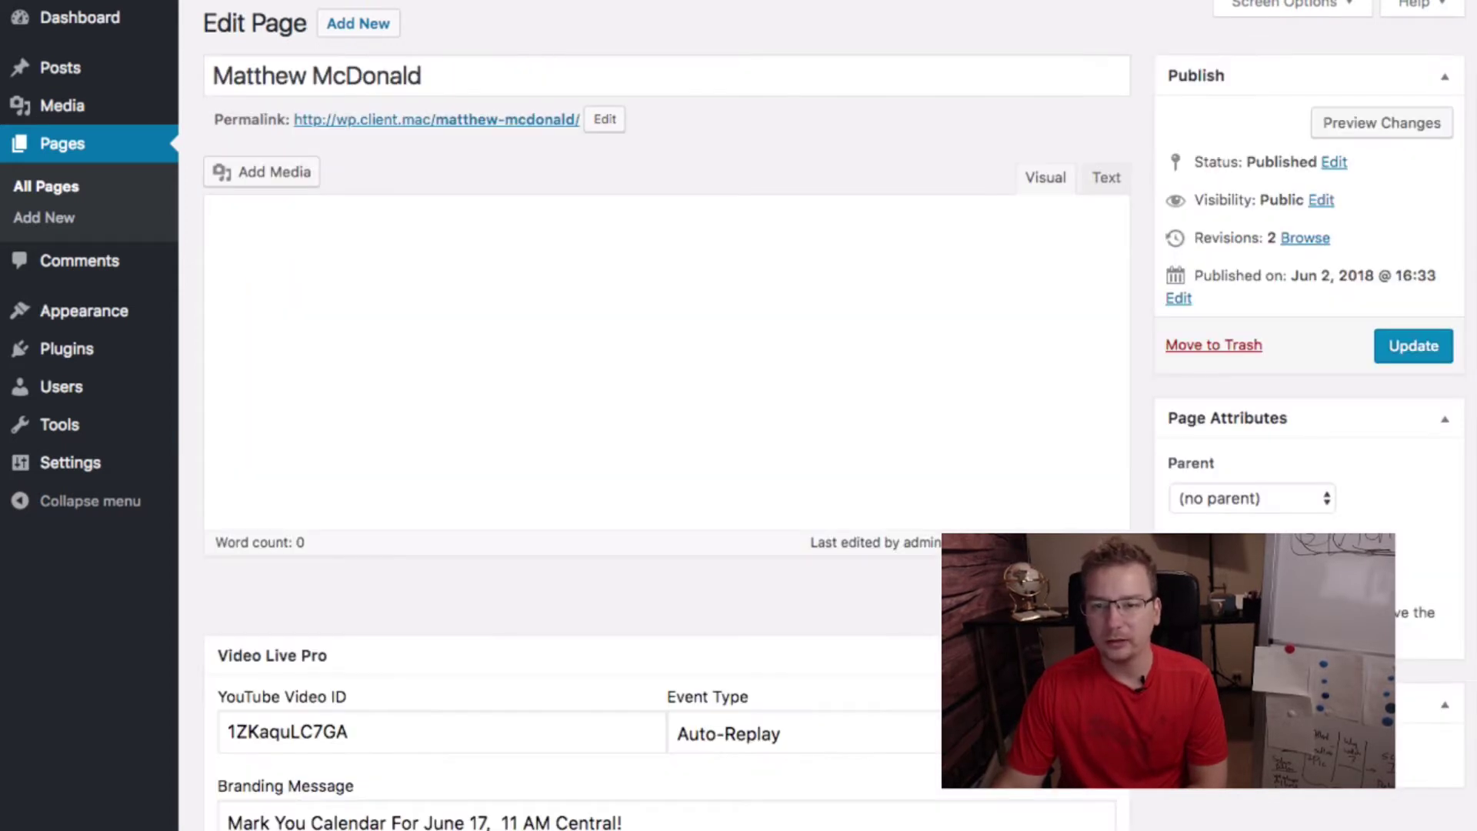
scroll(670, 346, down, 2)
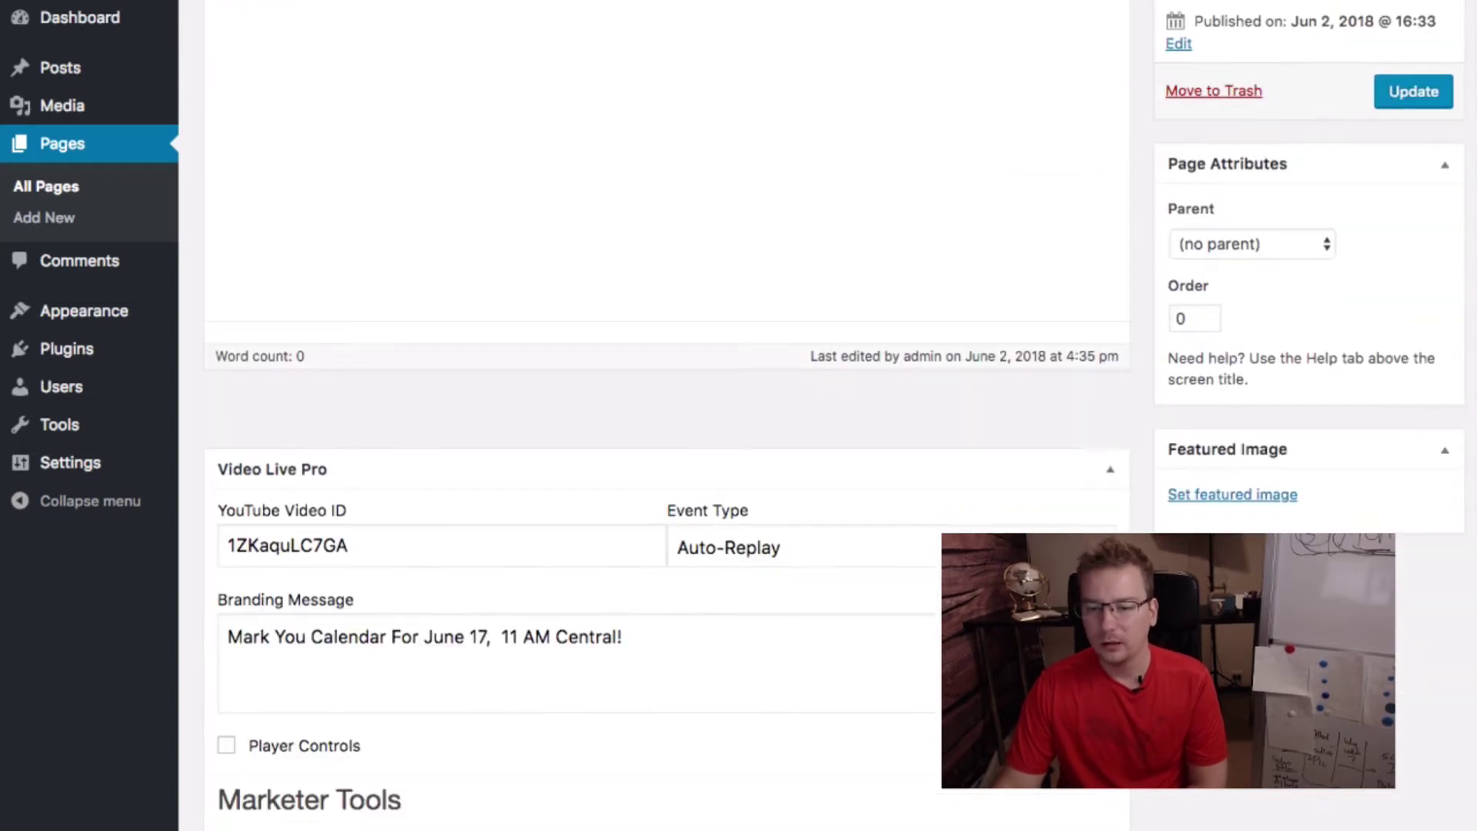
scroll(669, 347, up, 2)
scroll(670, 347, down, 5)
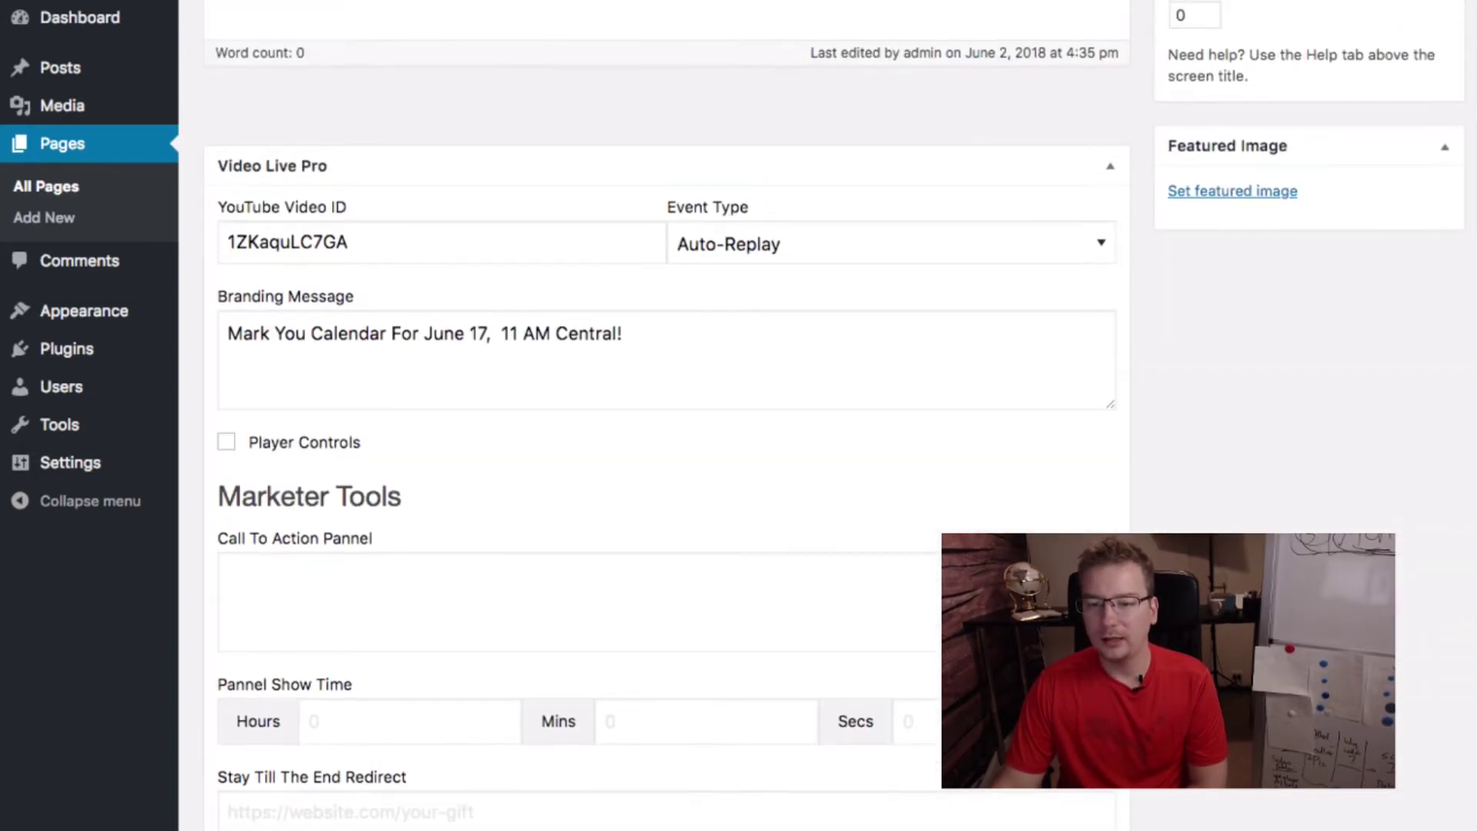
scroll(670, 346, up, 2)
scroll(670, 347, down, 3)
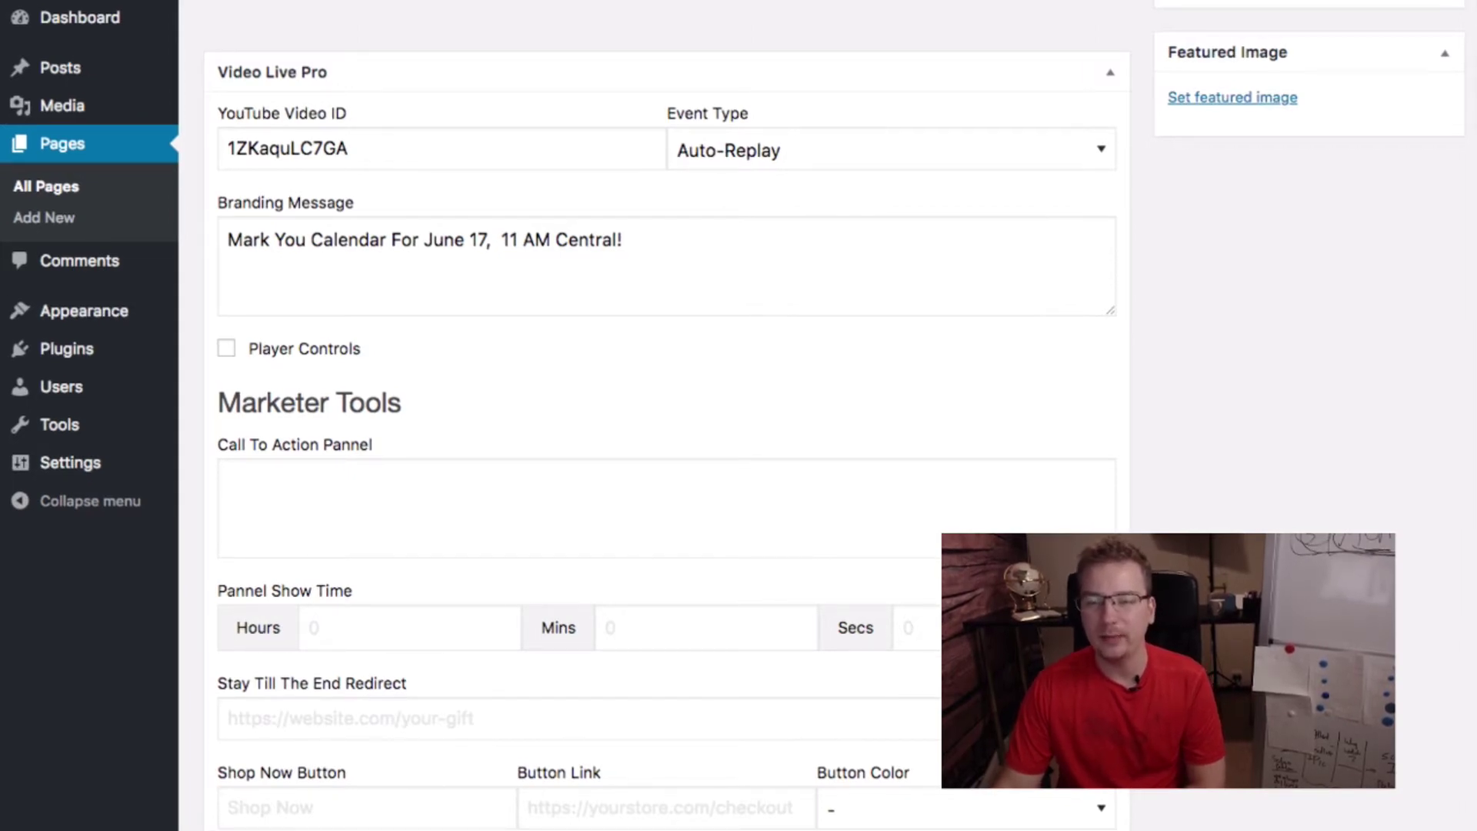
drag(628, 240, 227, 240)
click(631, 240)
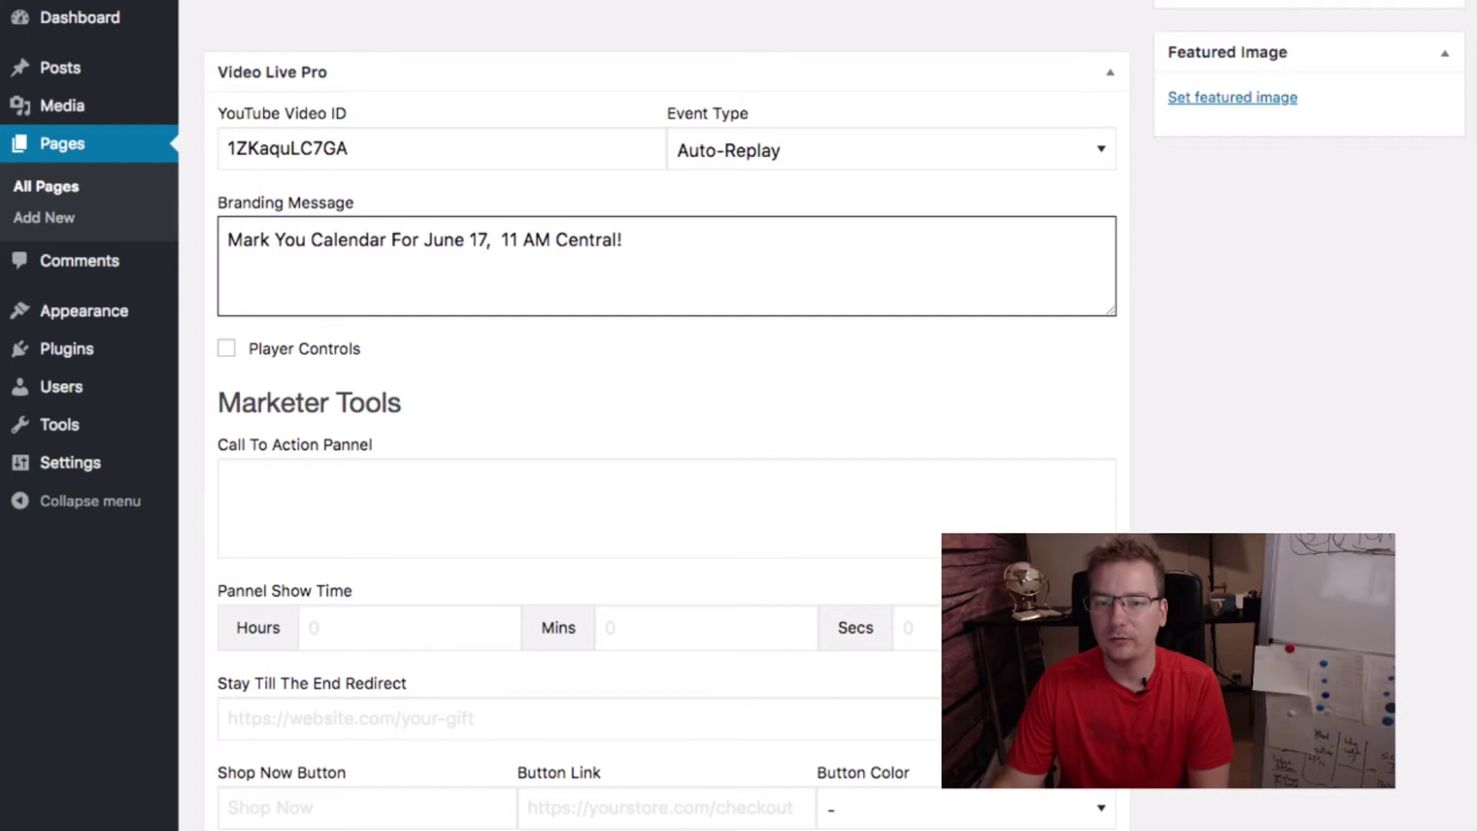
scroll(667, 415, down, 1)
scroll(667, 416, up, 5)
scroll(667, 416, up, 1)
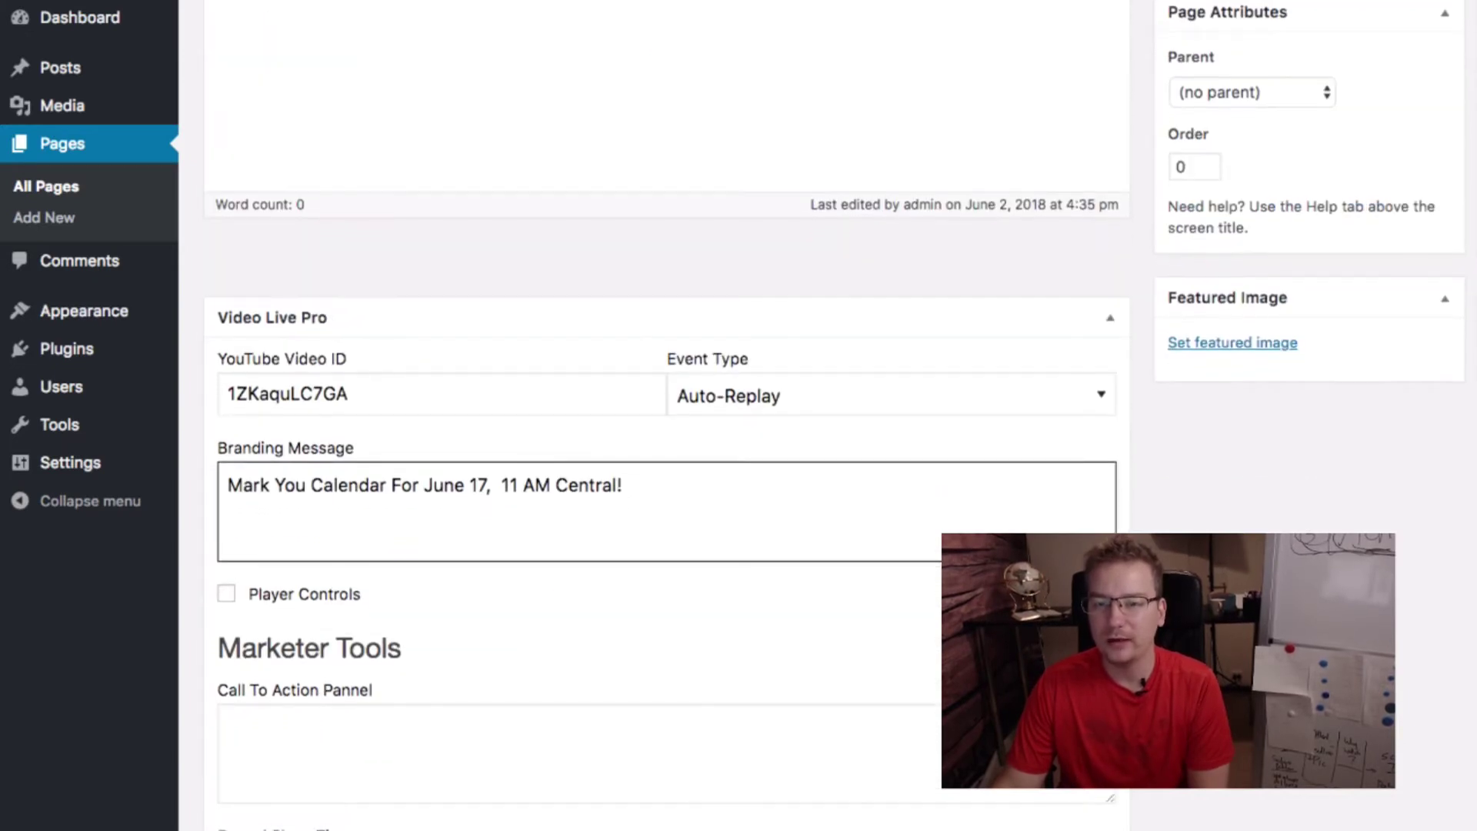
scroll(667, 415, down, 1)
- Switch the event type to Scheduled Live on 06/17/2018 at 11:00 am
key(shift+Tab)
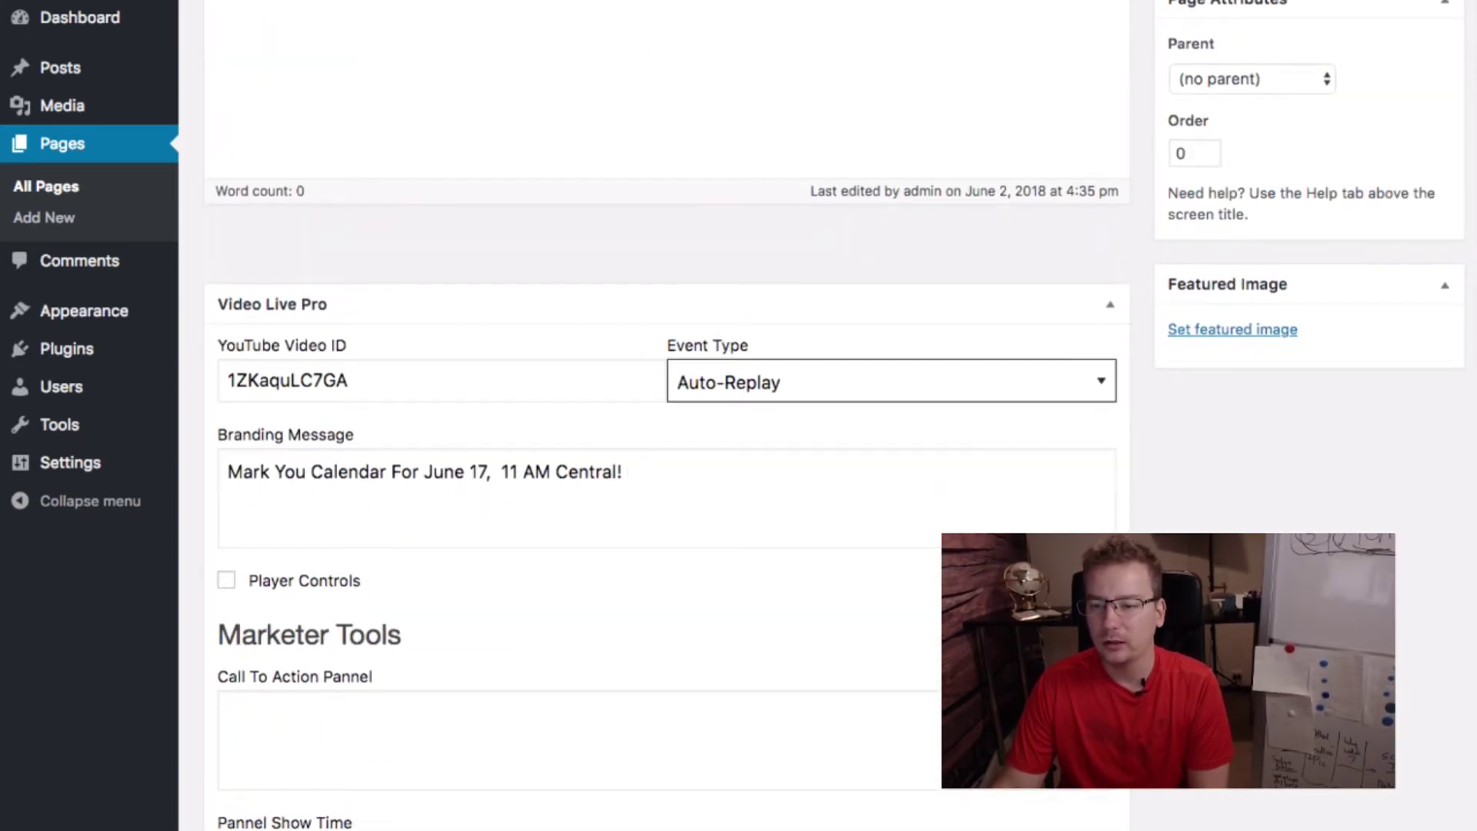
key(Up)
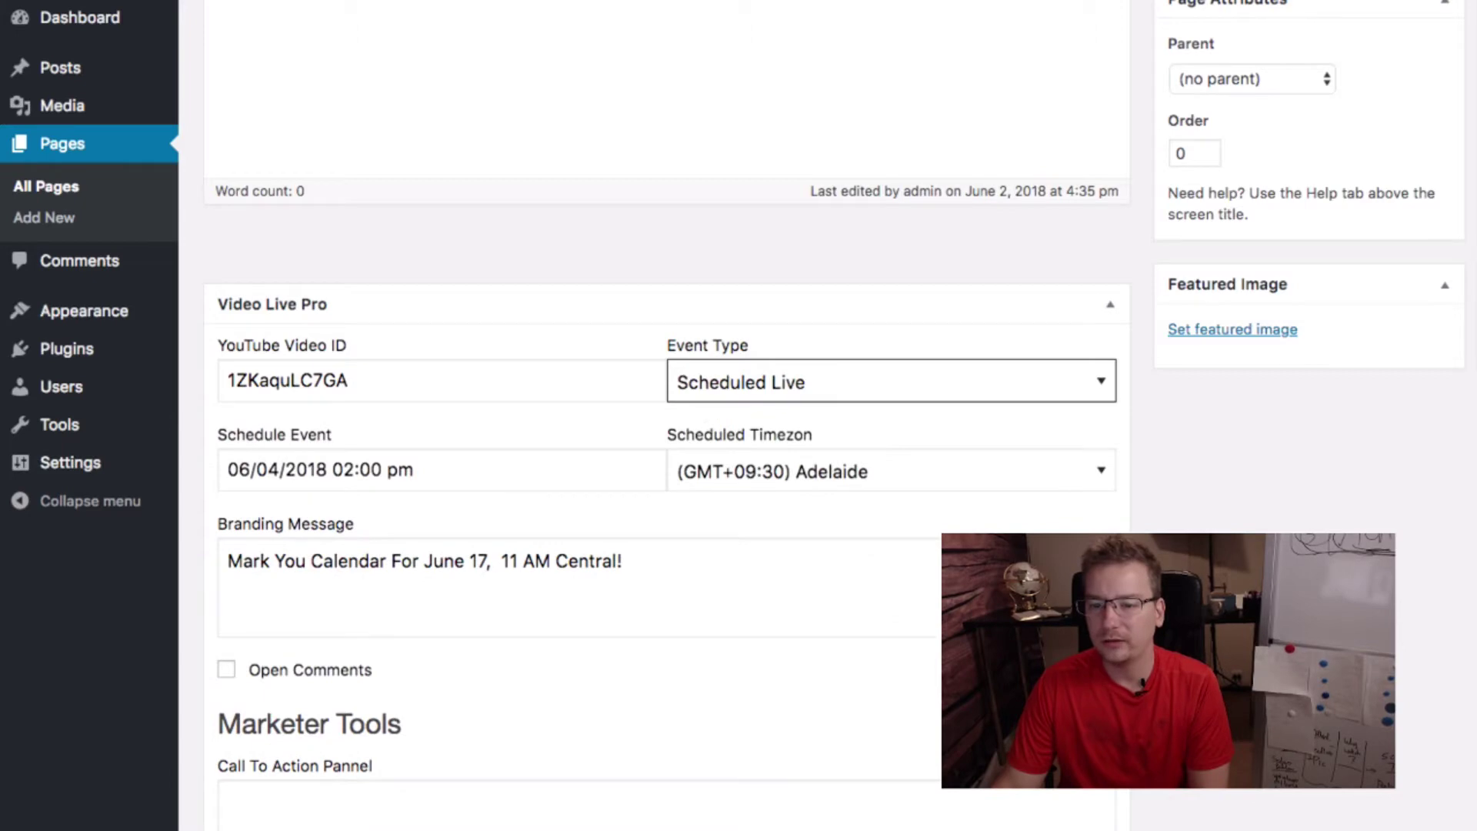
key(Tab)
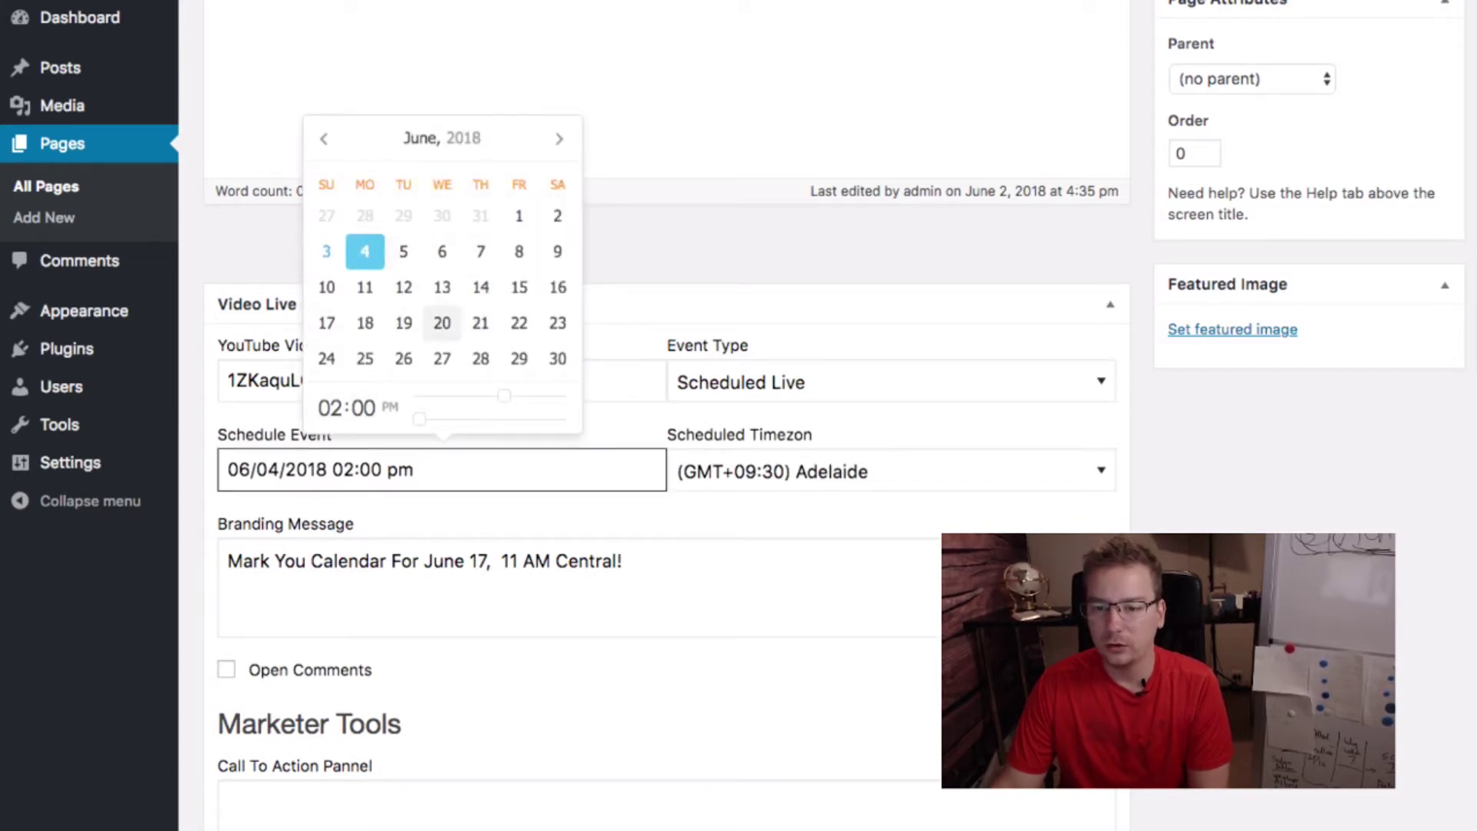
click(327, 322)
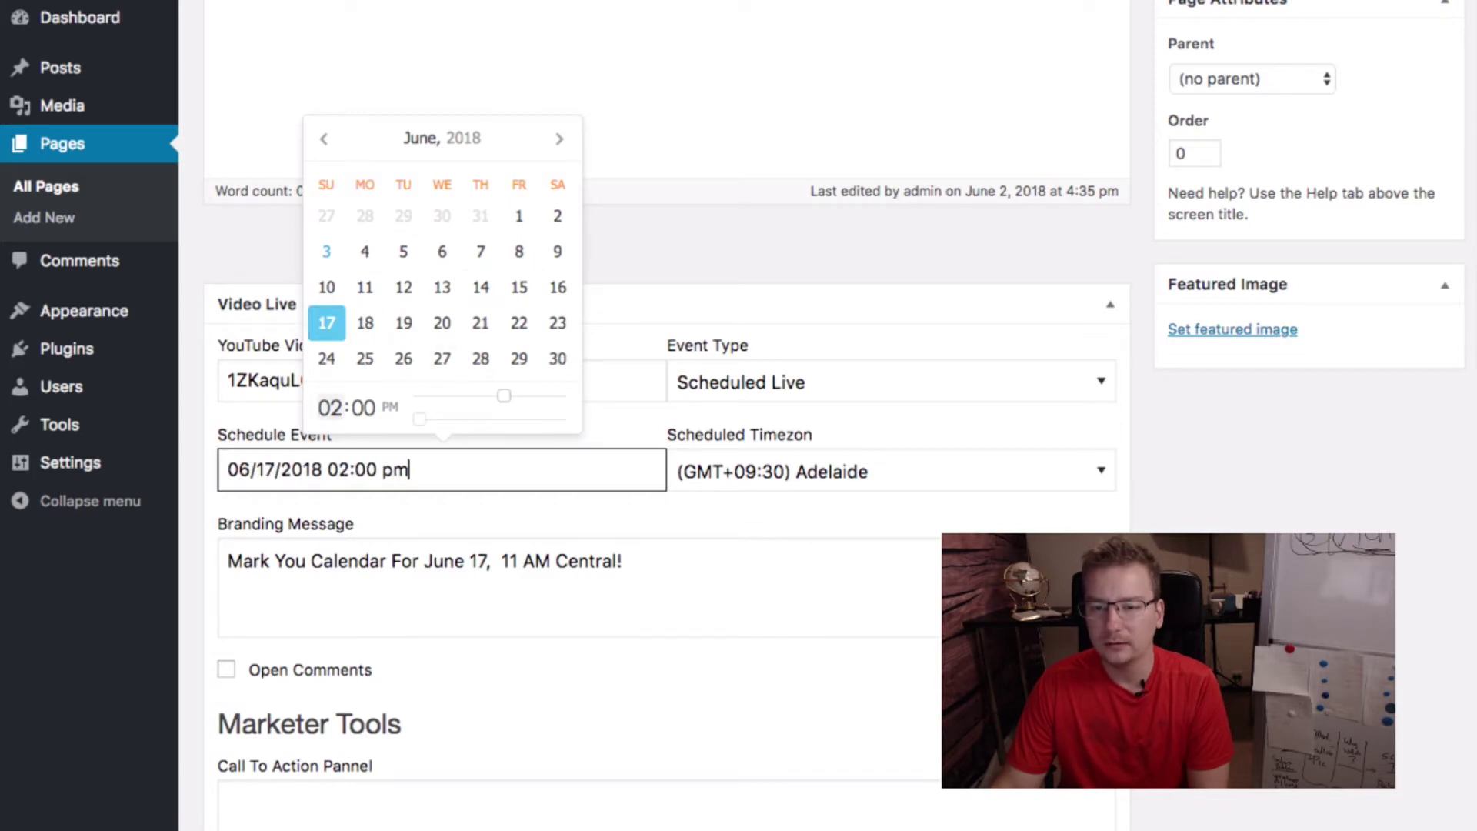
drag(504, 396, 485, 396)
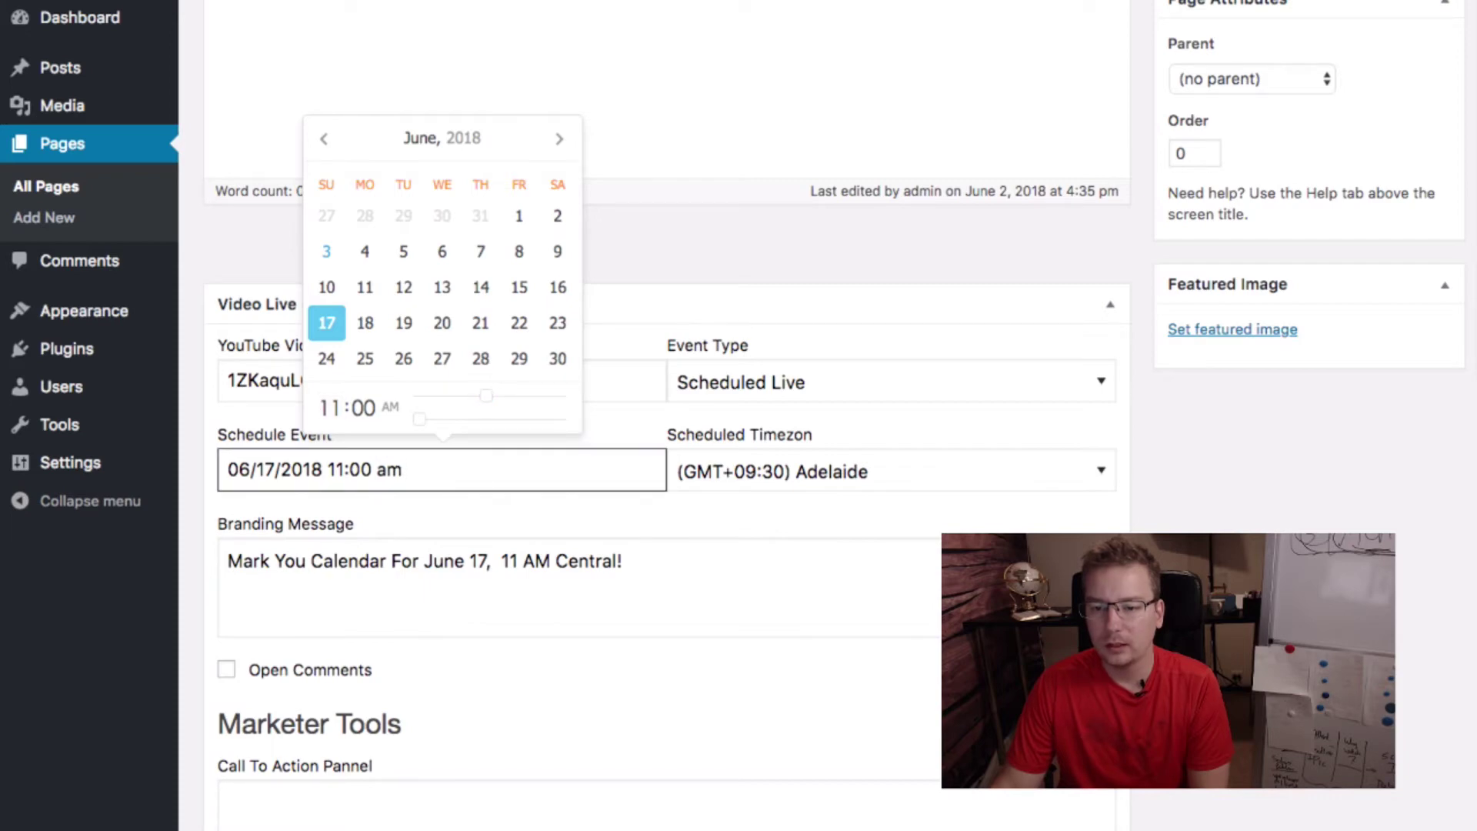
click(693, 577)
key(shift+Tab)
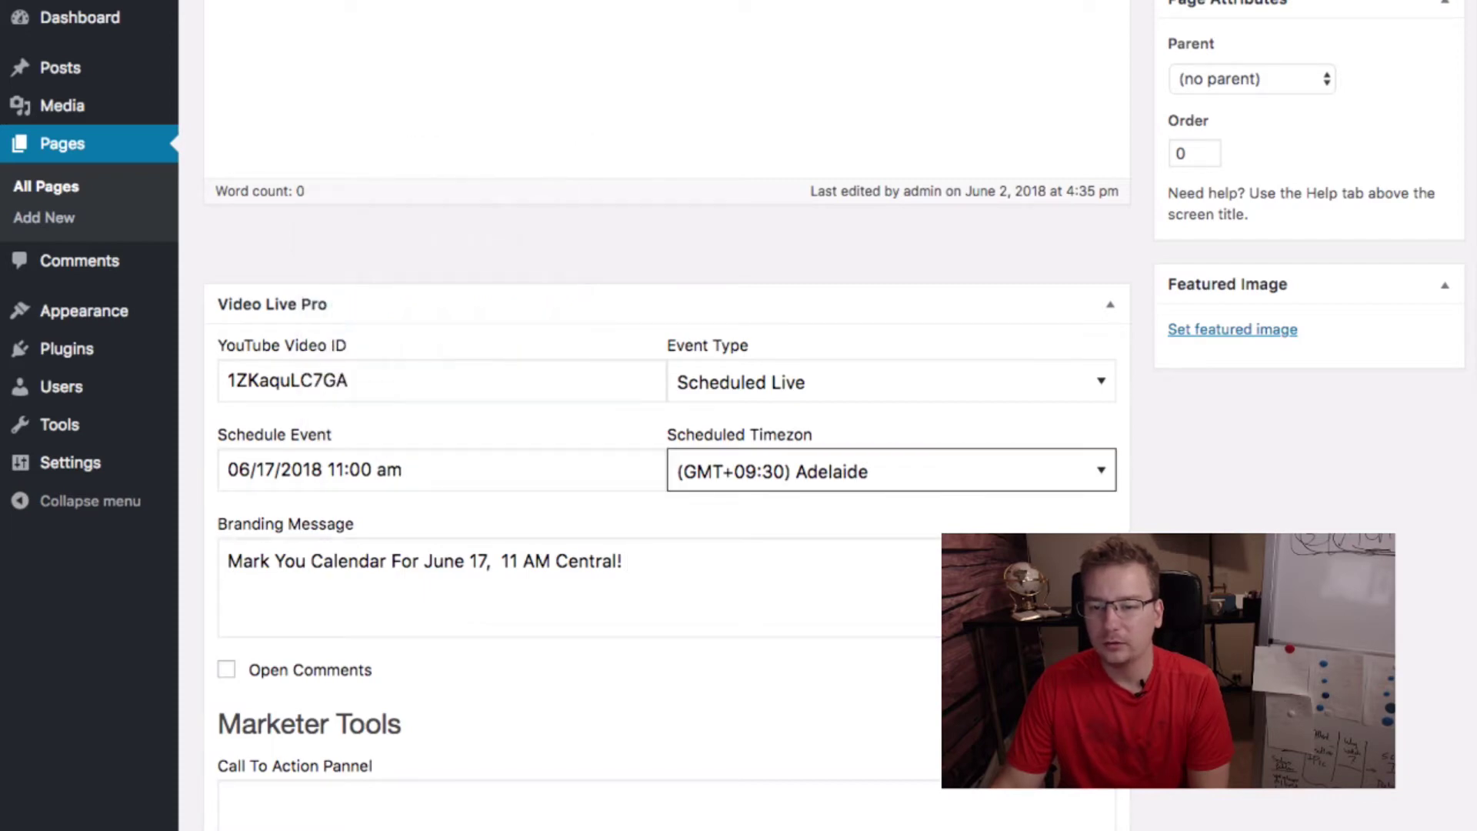
key(Tab)
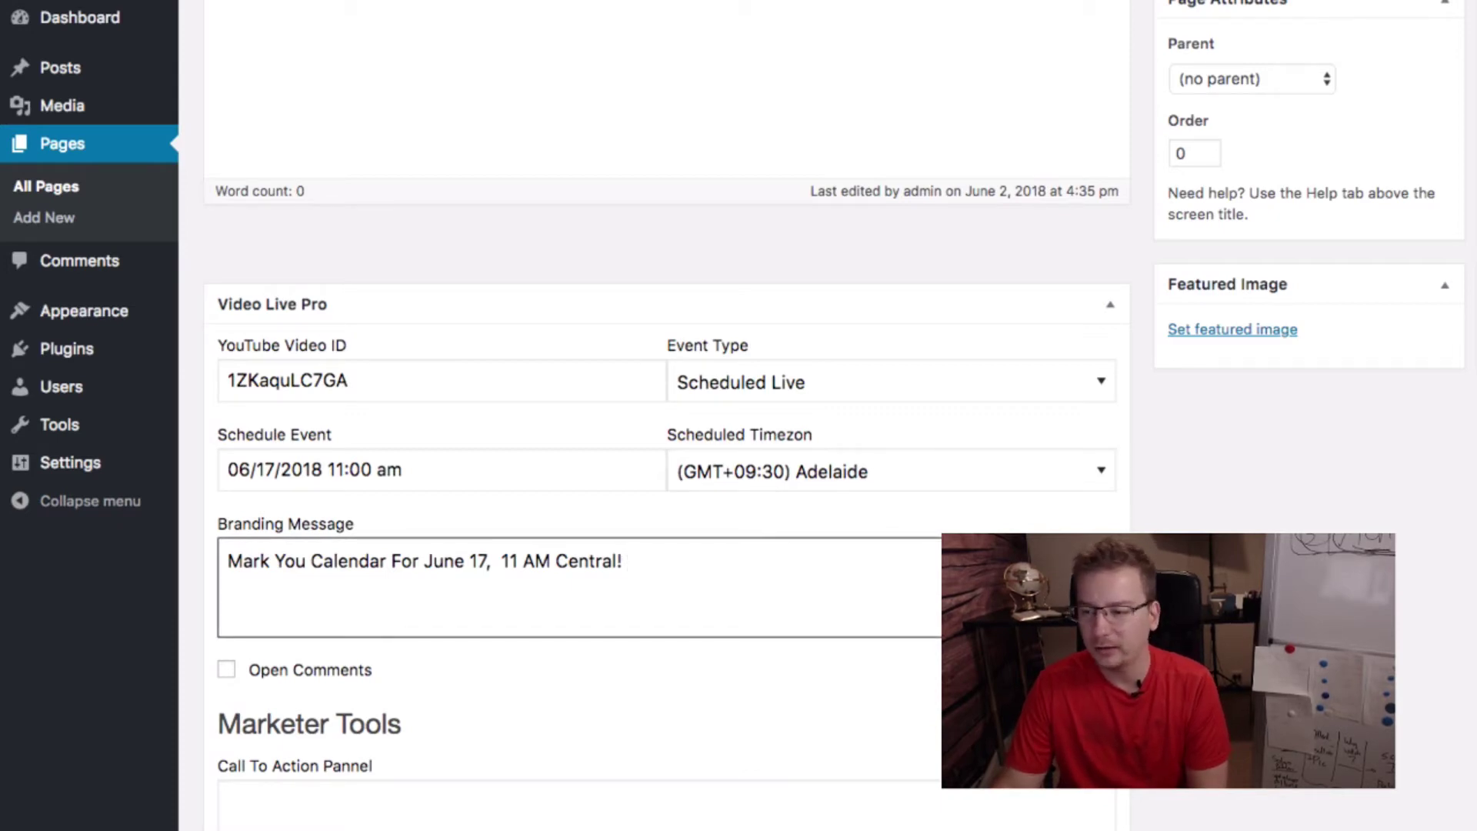
key(shift+Tab)
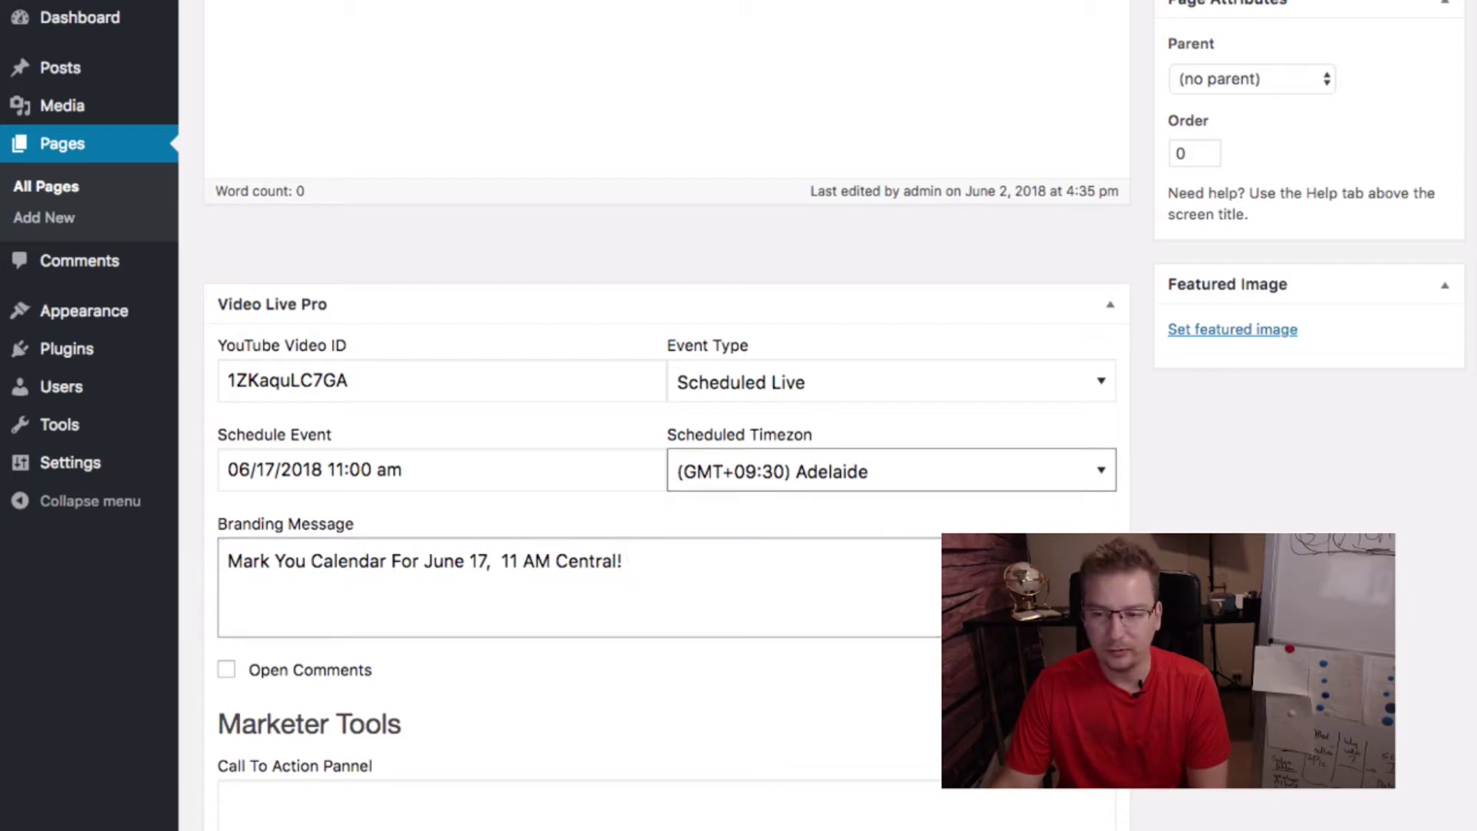
key(Tab)
scroll(667, 416, up, 8)
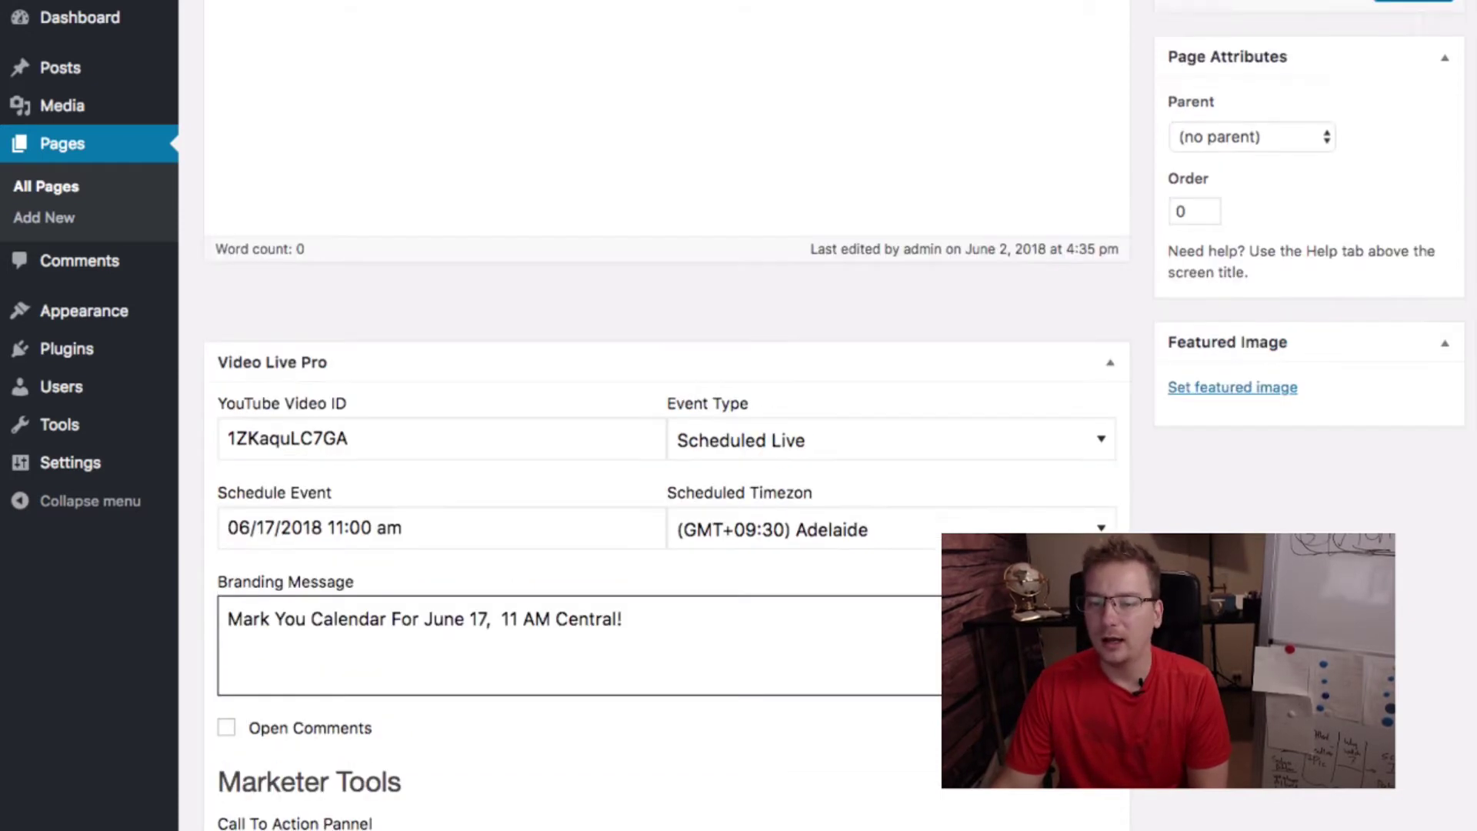
- Update the page to save the June 17, 11:00 am scheduled live event
click(1413, 340)
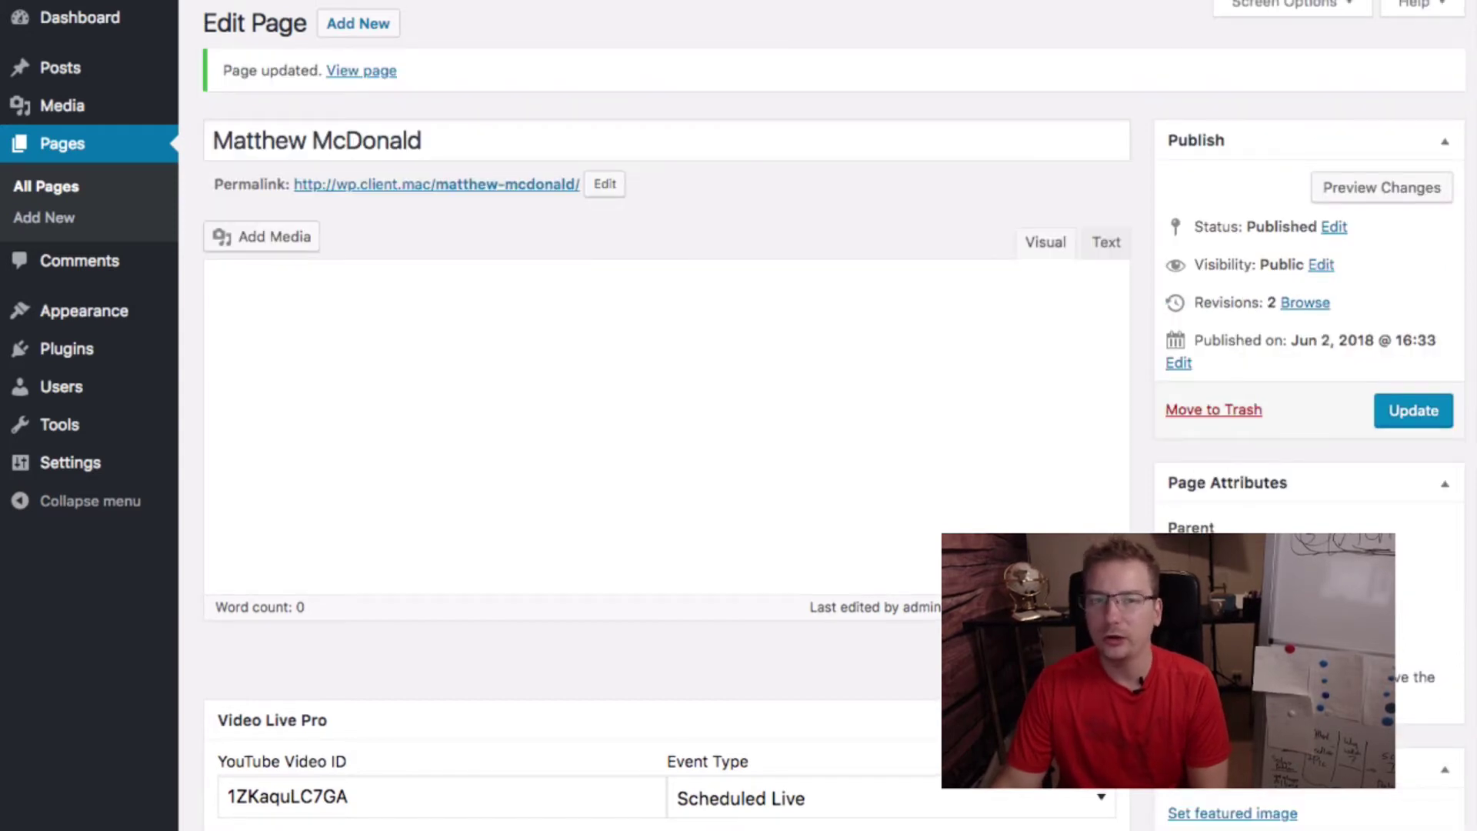
scroll(667, 417, down, 3)
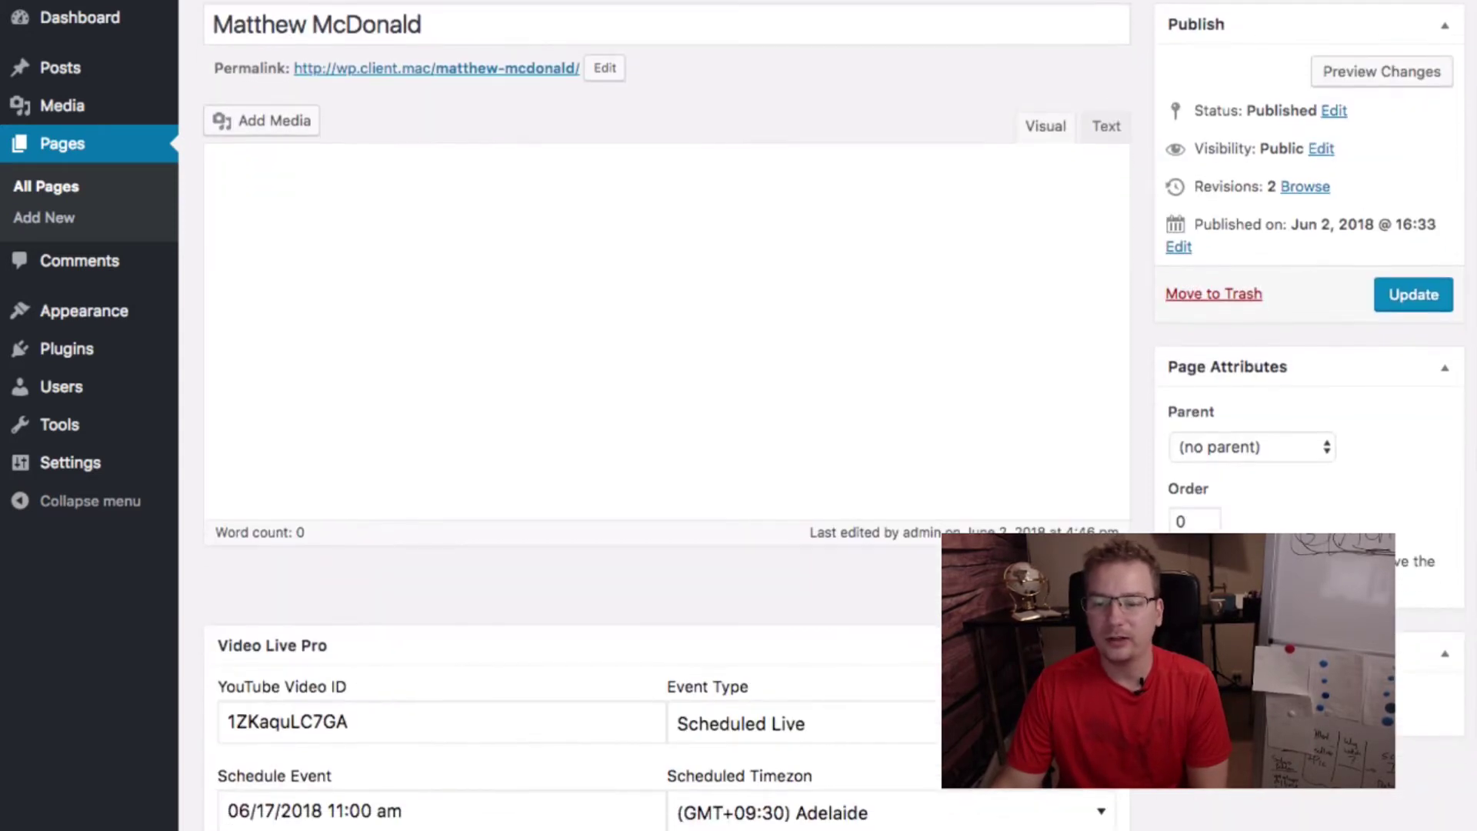
scroll(667, 416, down, 5)
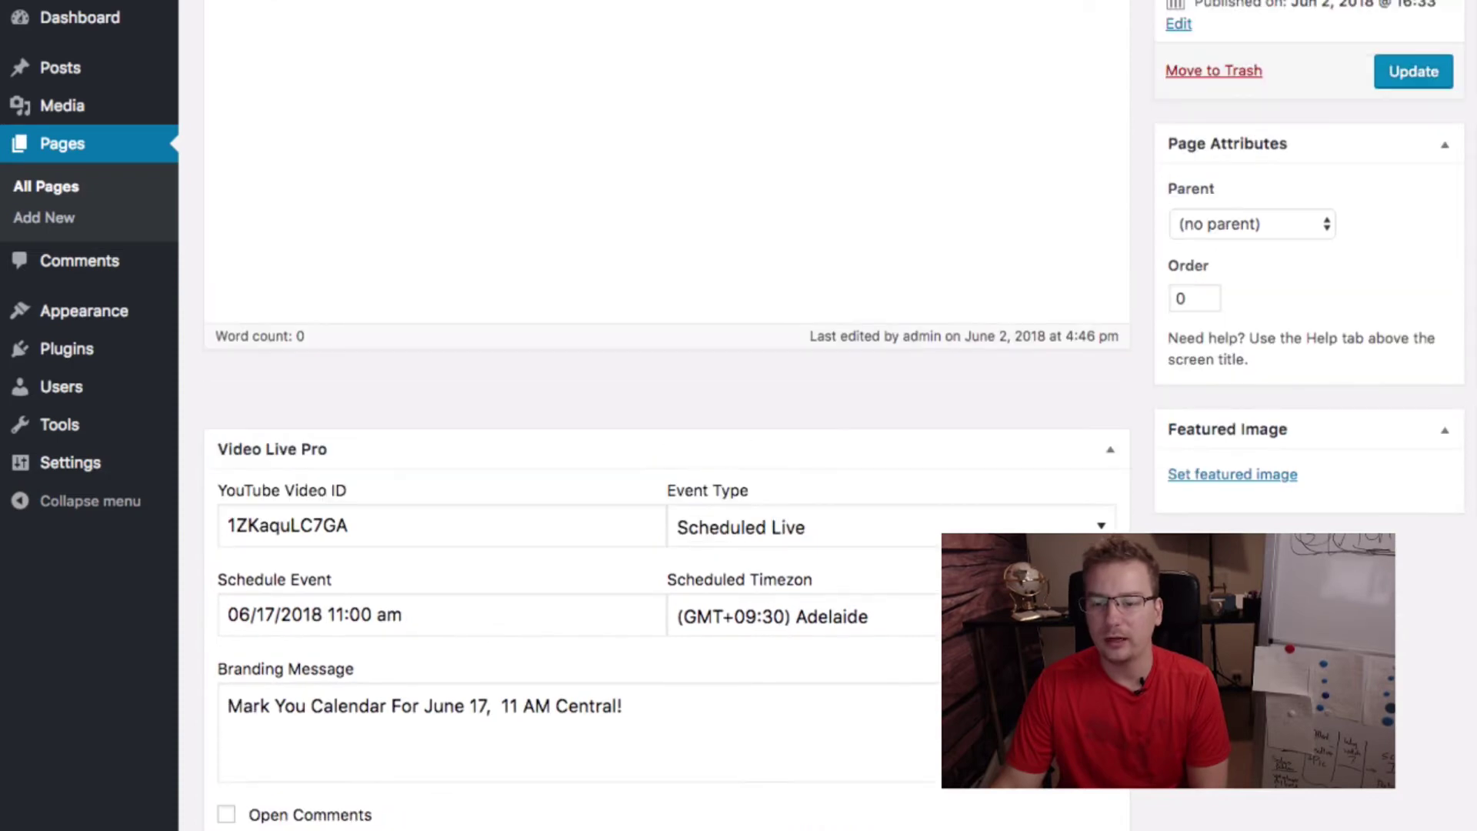
scroll(667, 417, up, 8)
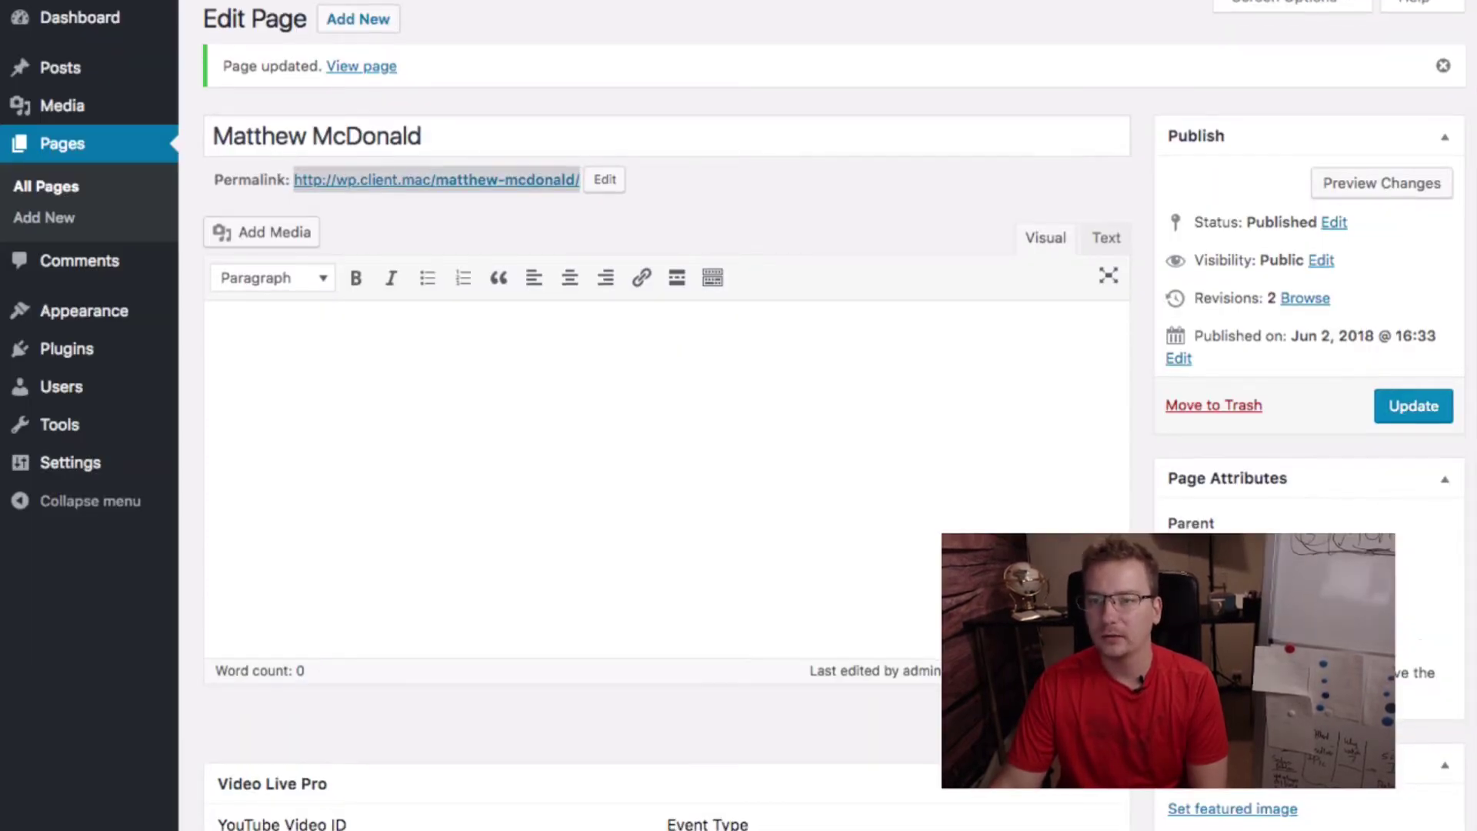
scroll(670, 462, down, 5)
scroll(670, 462, down, 2)
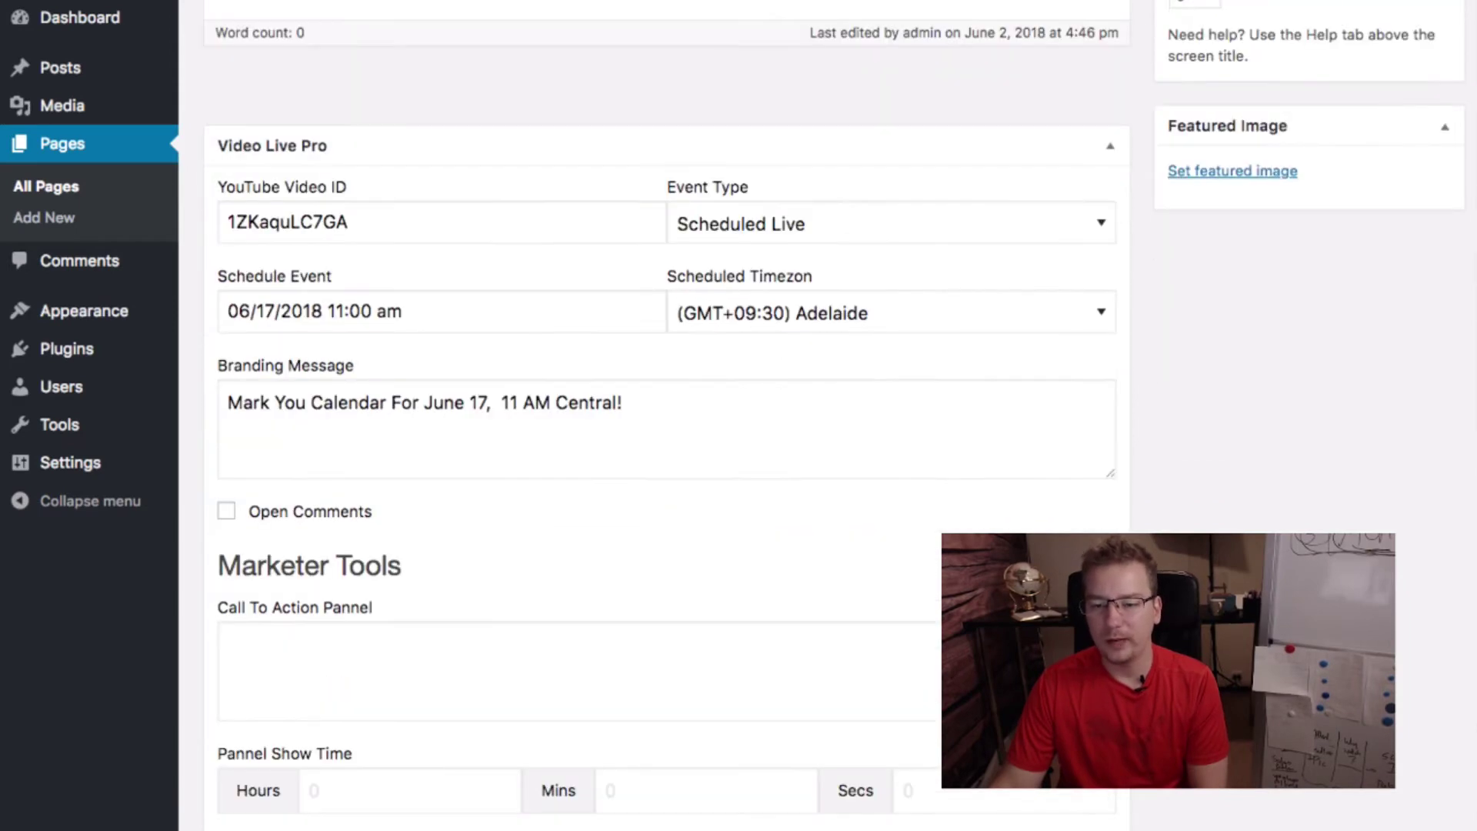
scroll(670, 462, down, 2)
scroll(669, 462, down, 3)
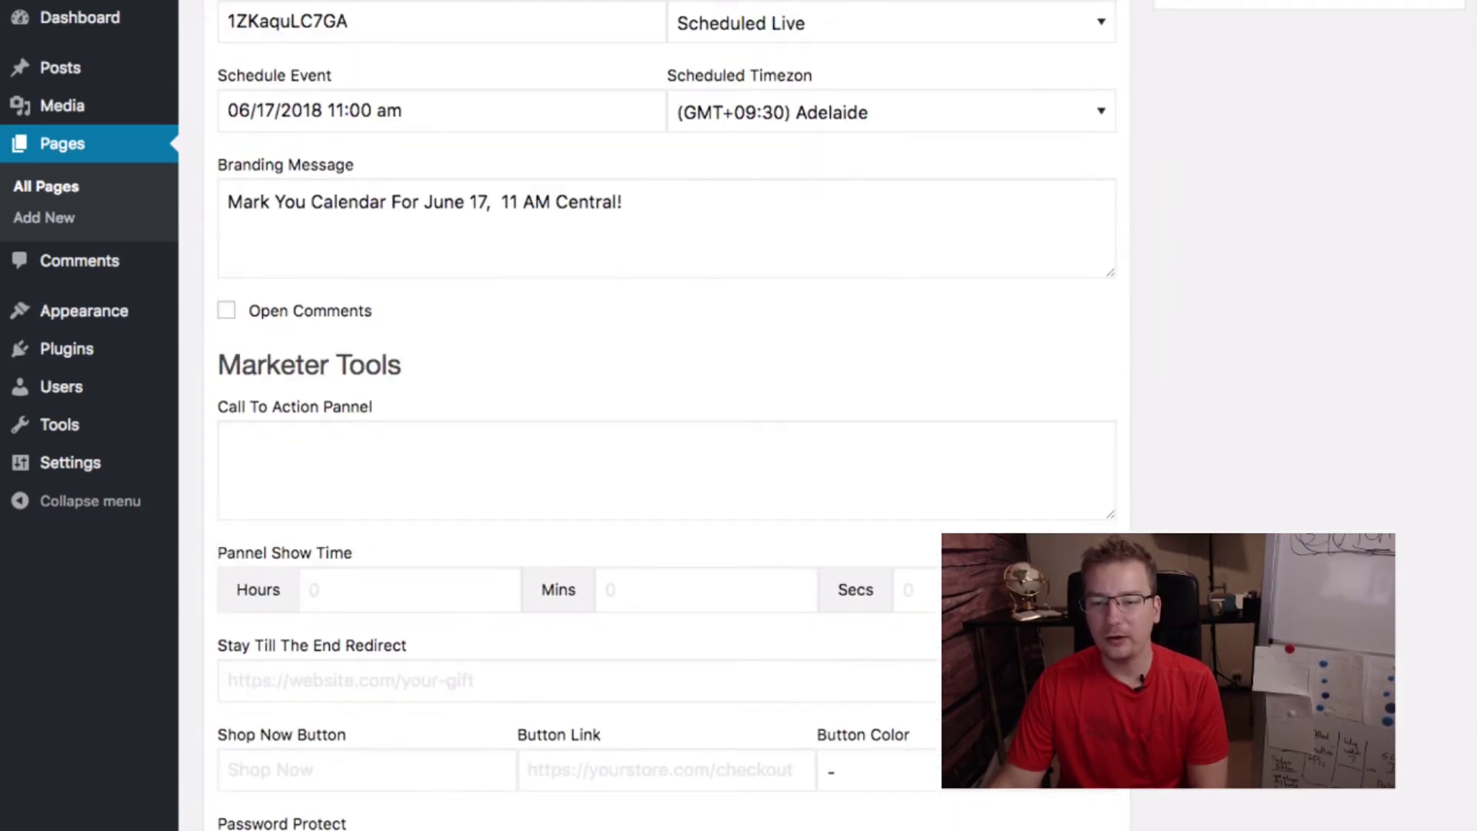
scroll(670, 462, down, 3)
scroll(669, 462, down, 1)
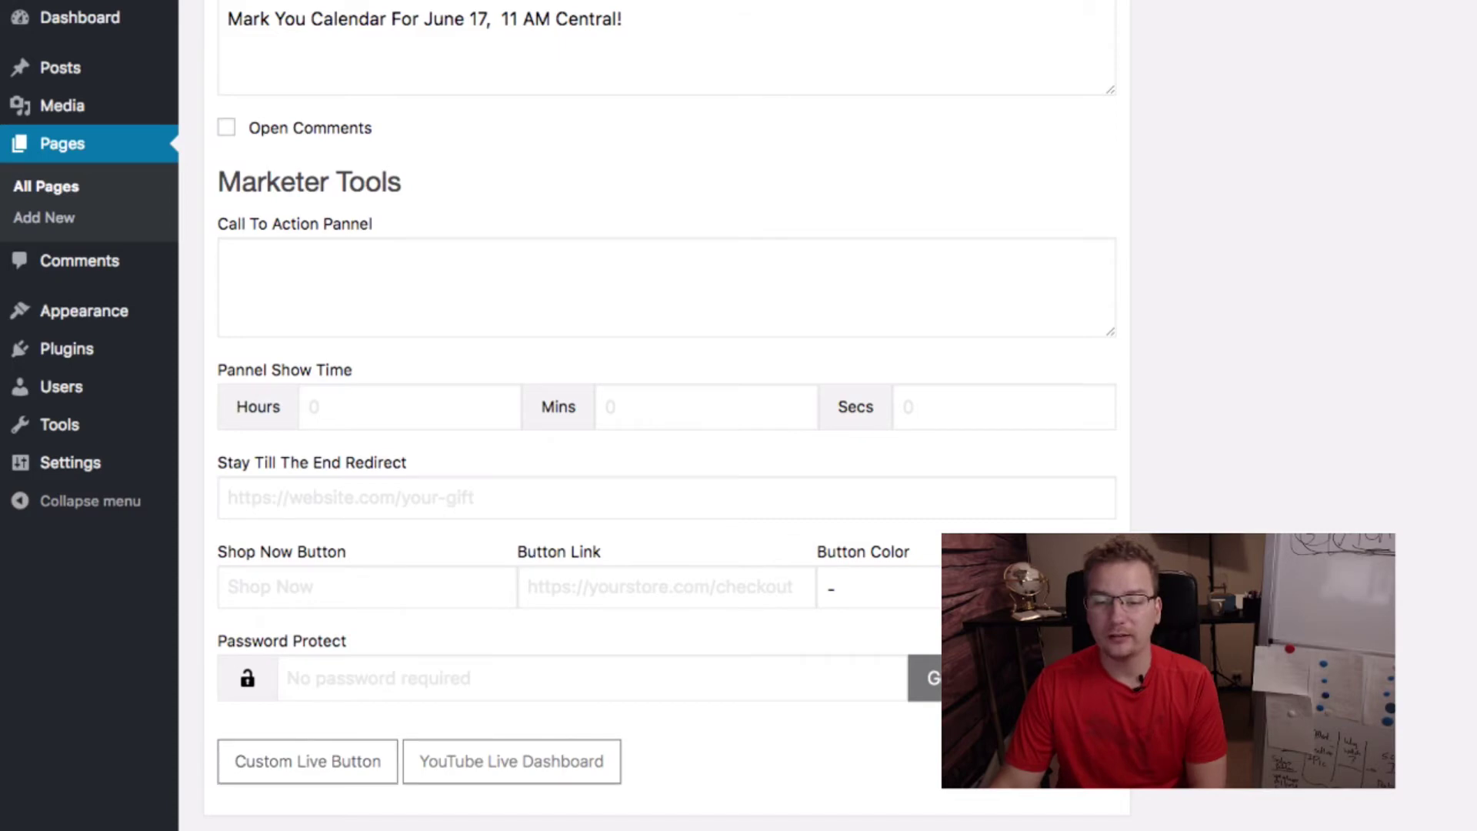
scroll(670, 462, up, 5)
- Switch the event type back to Auto-Replay and update the page
click(888, 355)
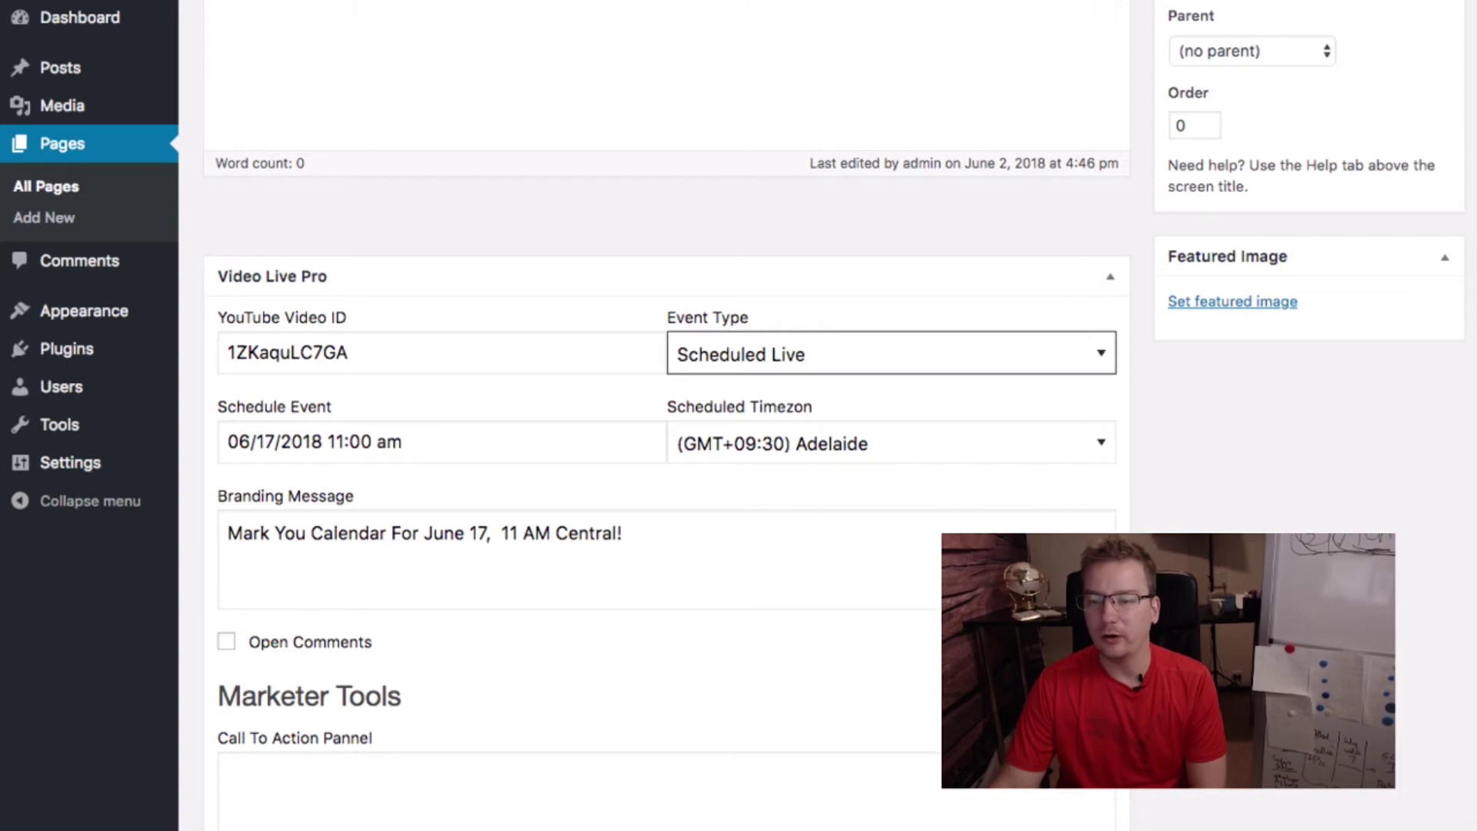
key(Up)
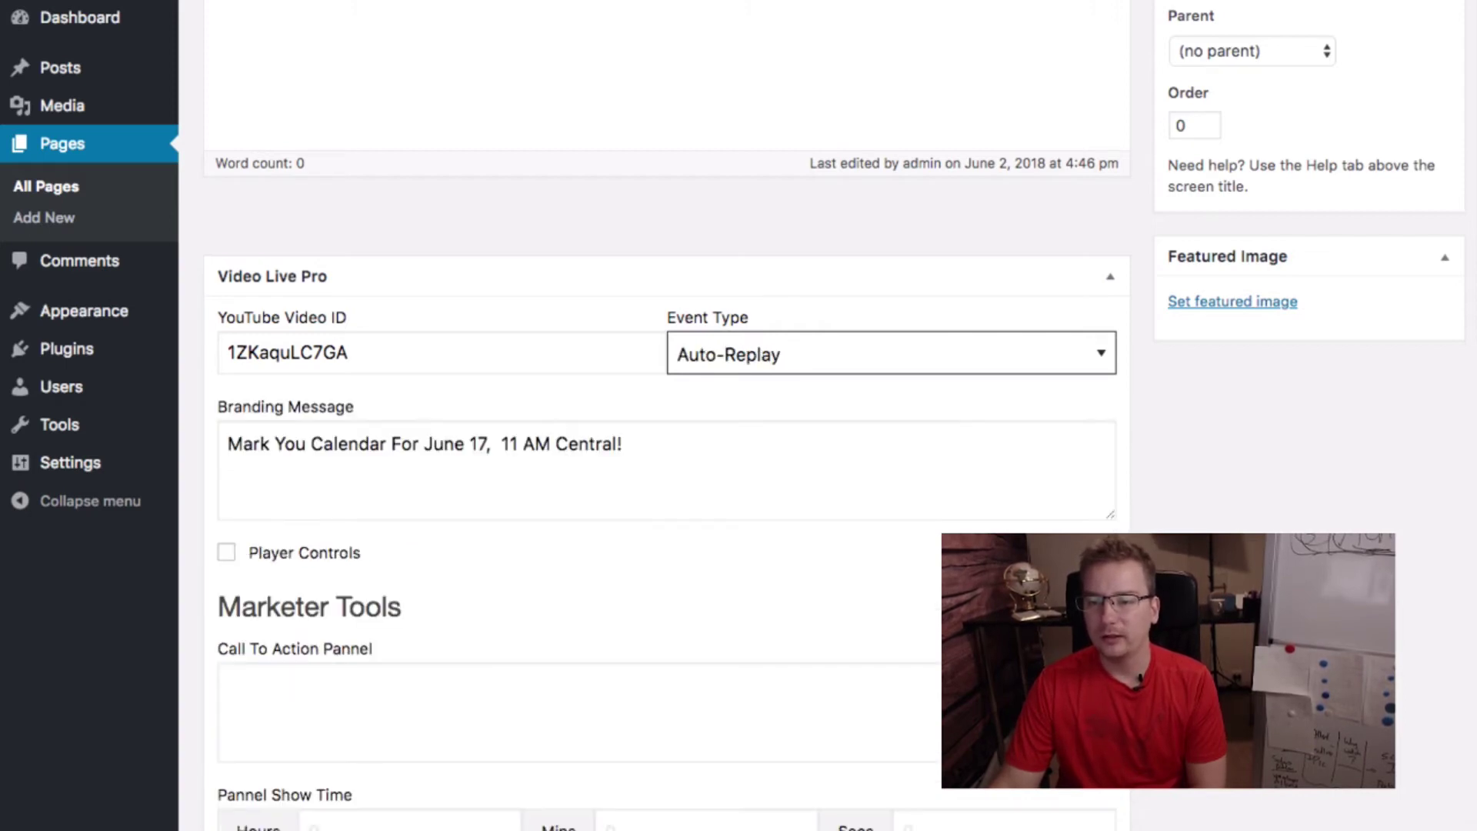
scroll(669, 462, down, 5)
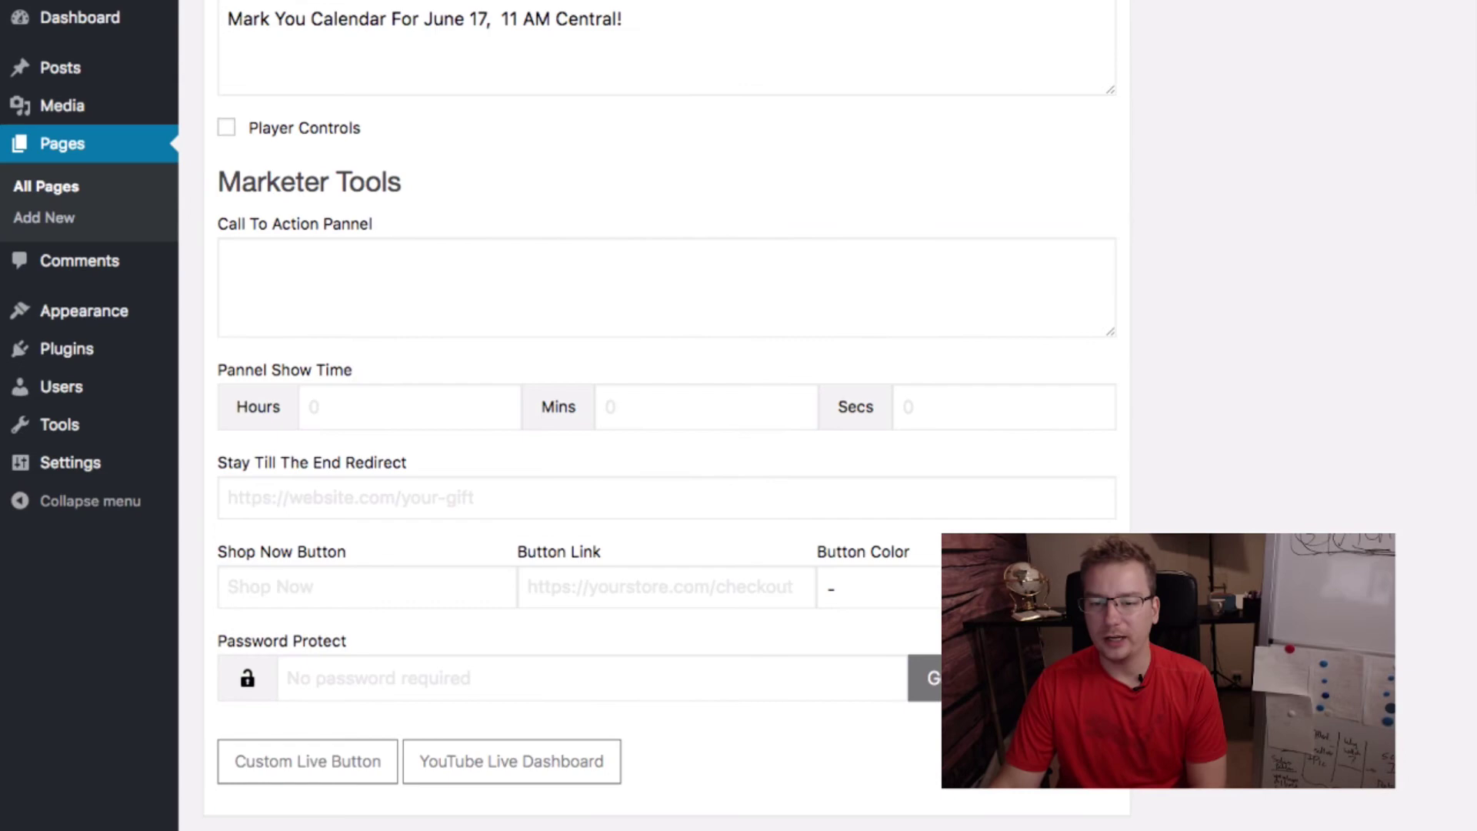
scroll(669, 416, up, 3)
scroll(670, 416, up, 3)
scroll(670, 416, up, 3)
scroll(670, 415, up, 3)
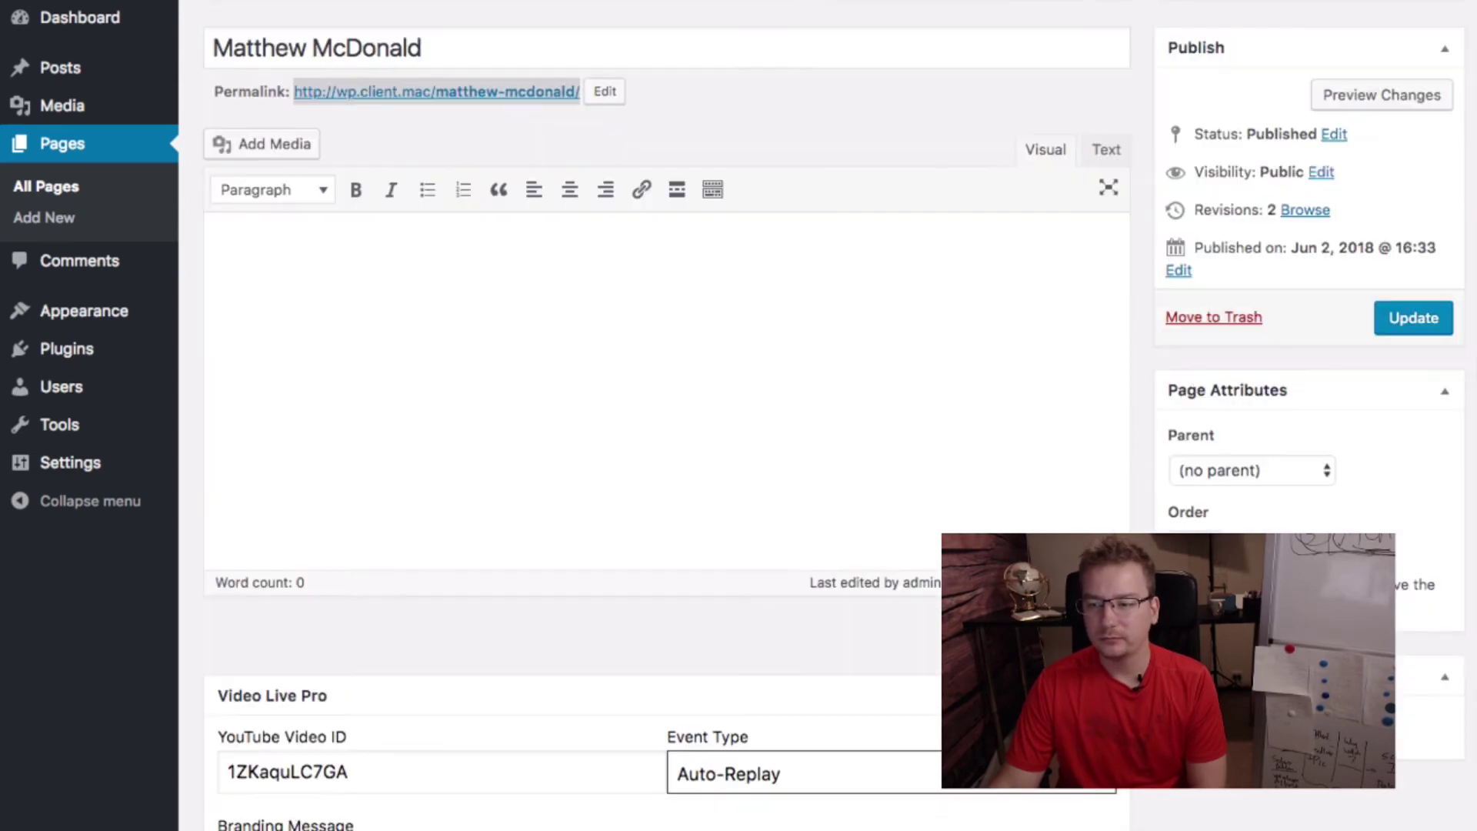
click(1413, 317)
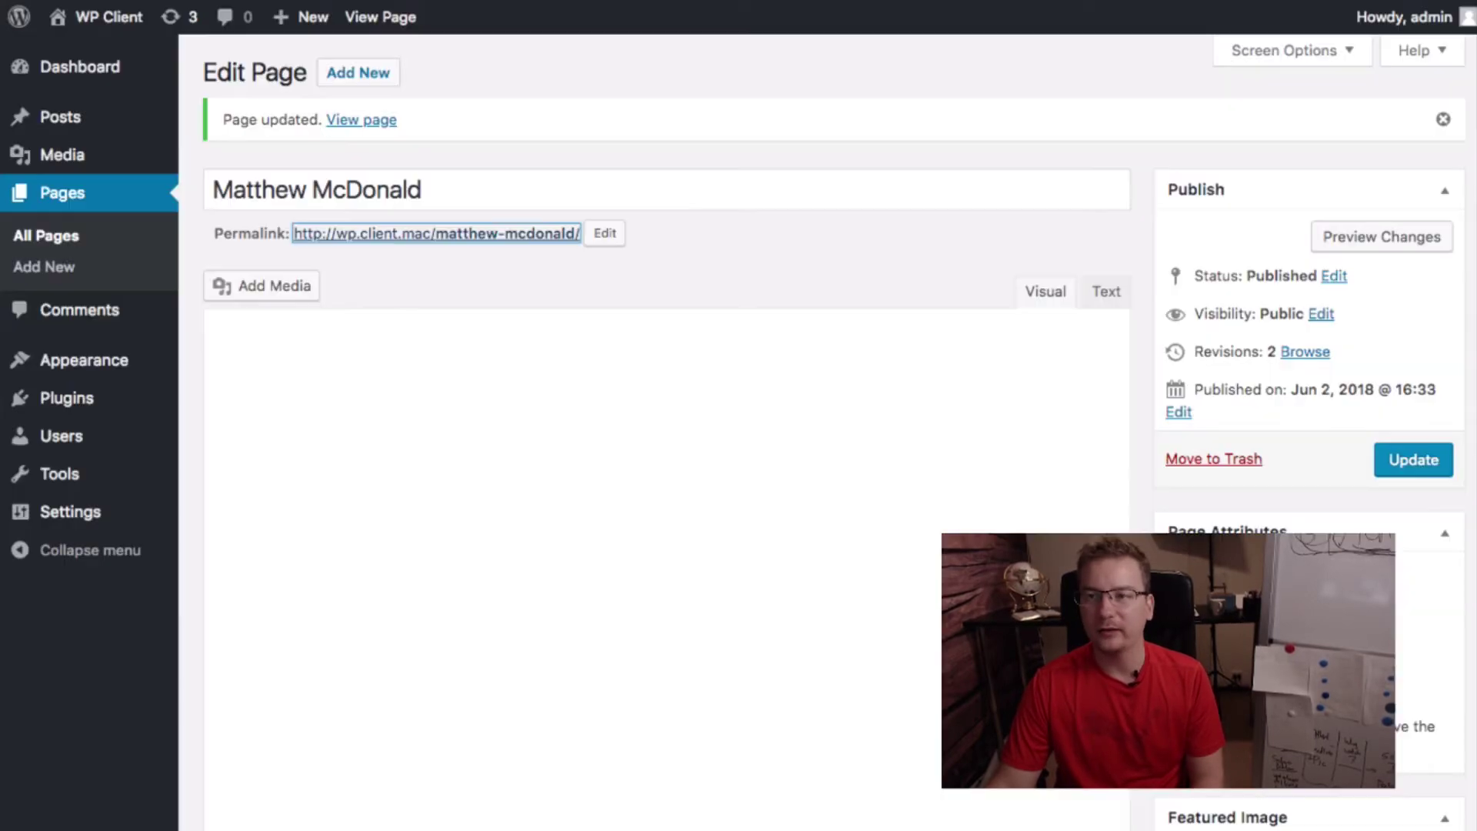
scroll(668, 462, down, 4)
scroll(668, 462, down, 2)
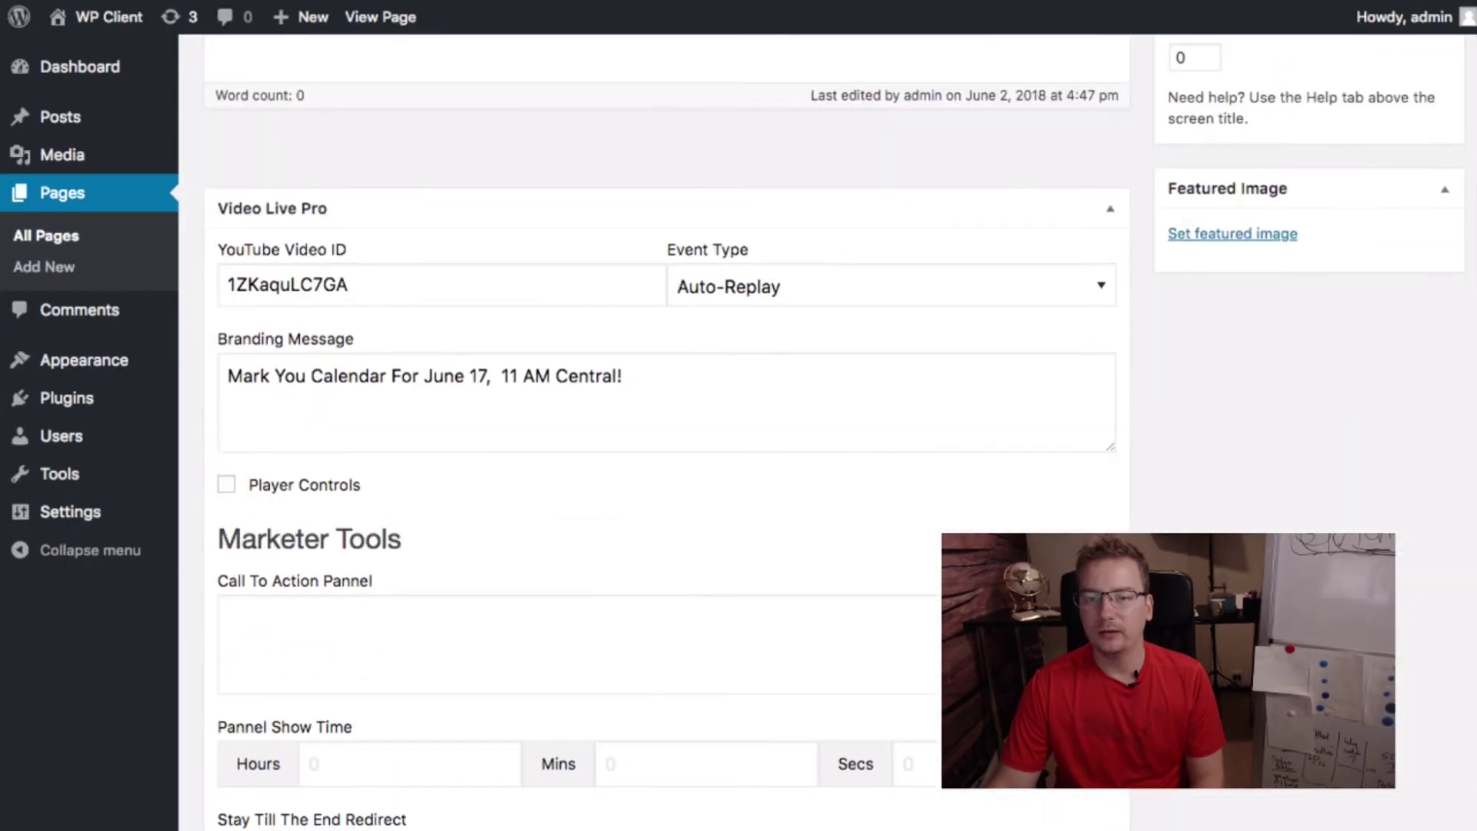
scroll(667, 462, down, 3)
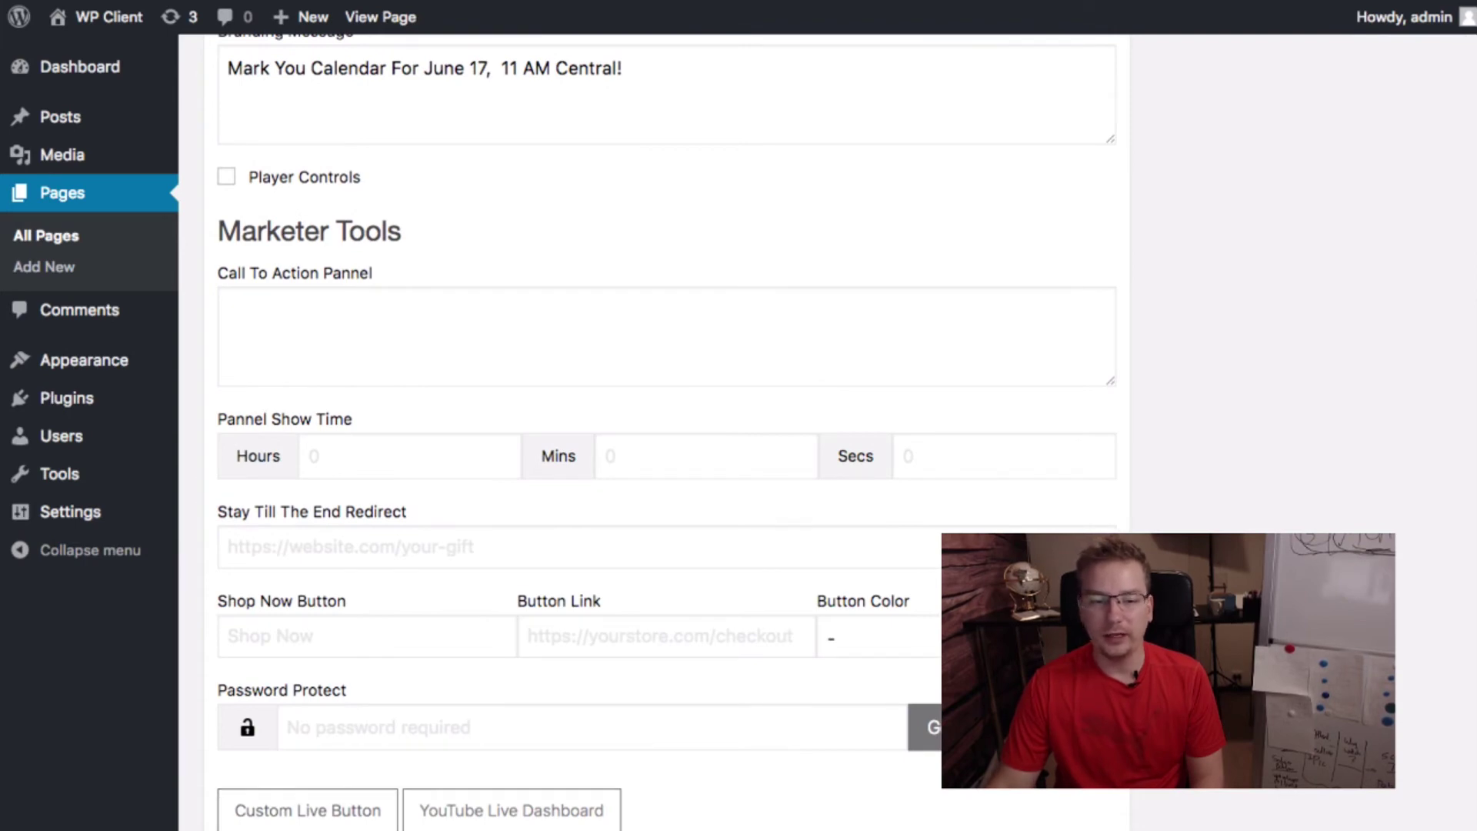
scroll(667, 462, down, 3)
scroll(667, 461, down, 2)
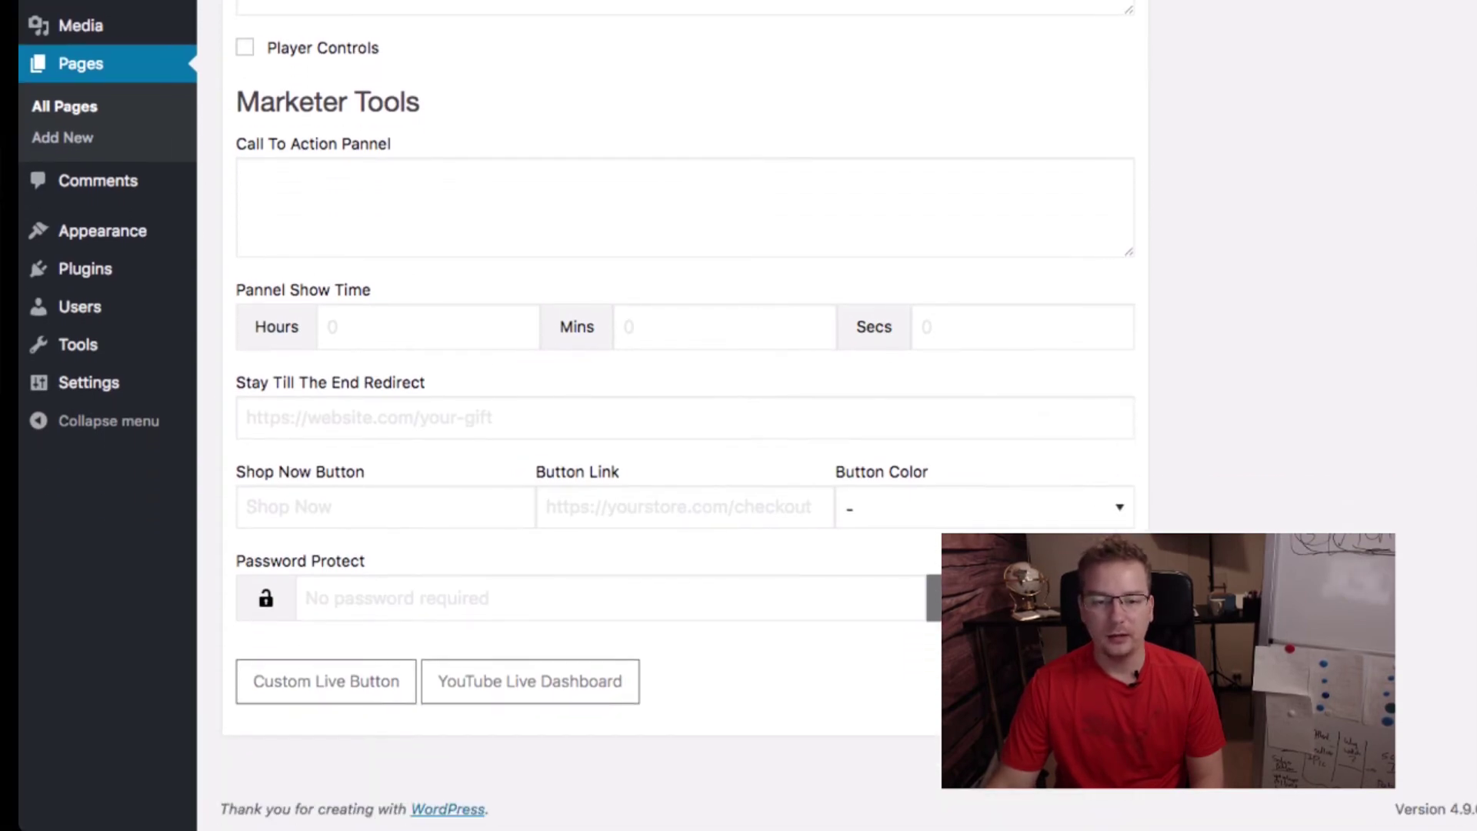
scroll(667, 462, up, 1)
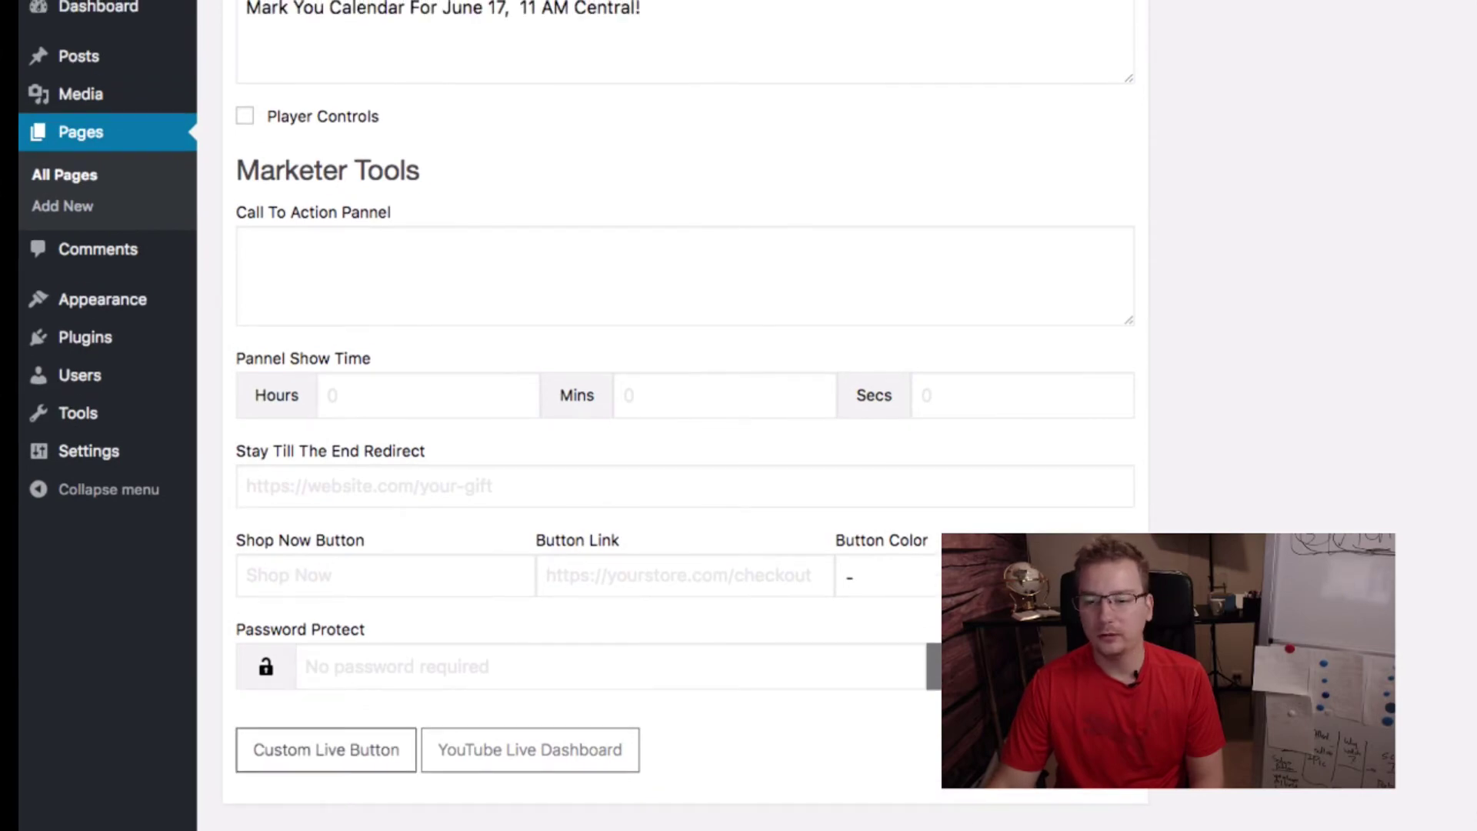
- Set the Custom Live Button text to 'Special Welcome Offer' in green Success colour
click(326, 748)
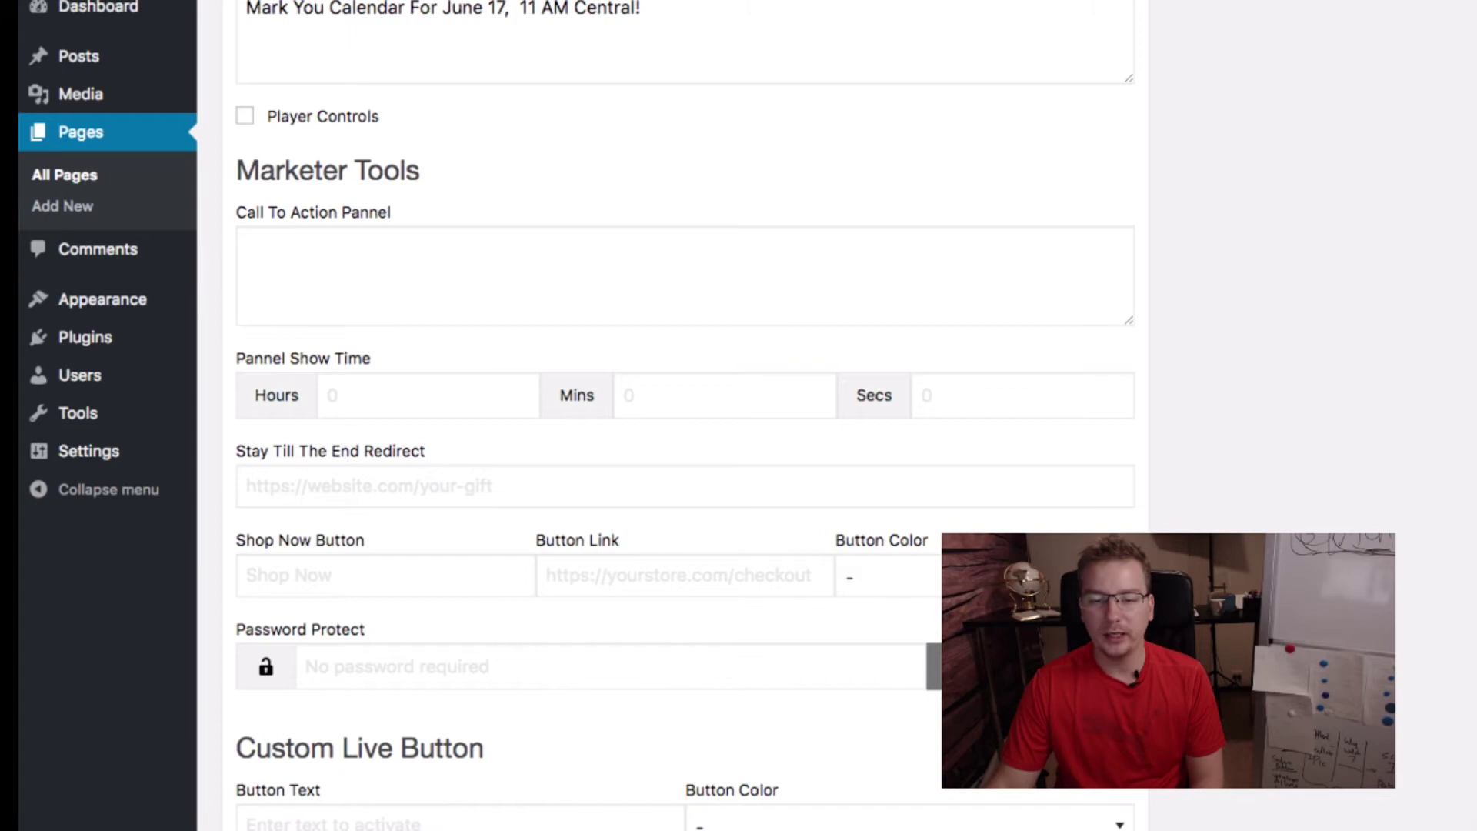
scroll(668, 462, down, 3)
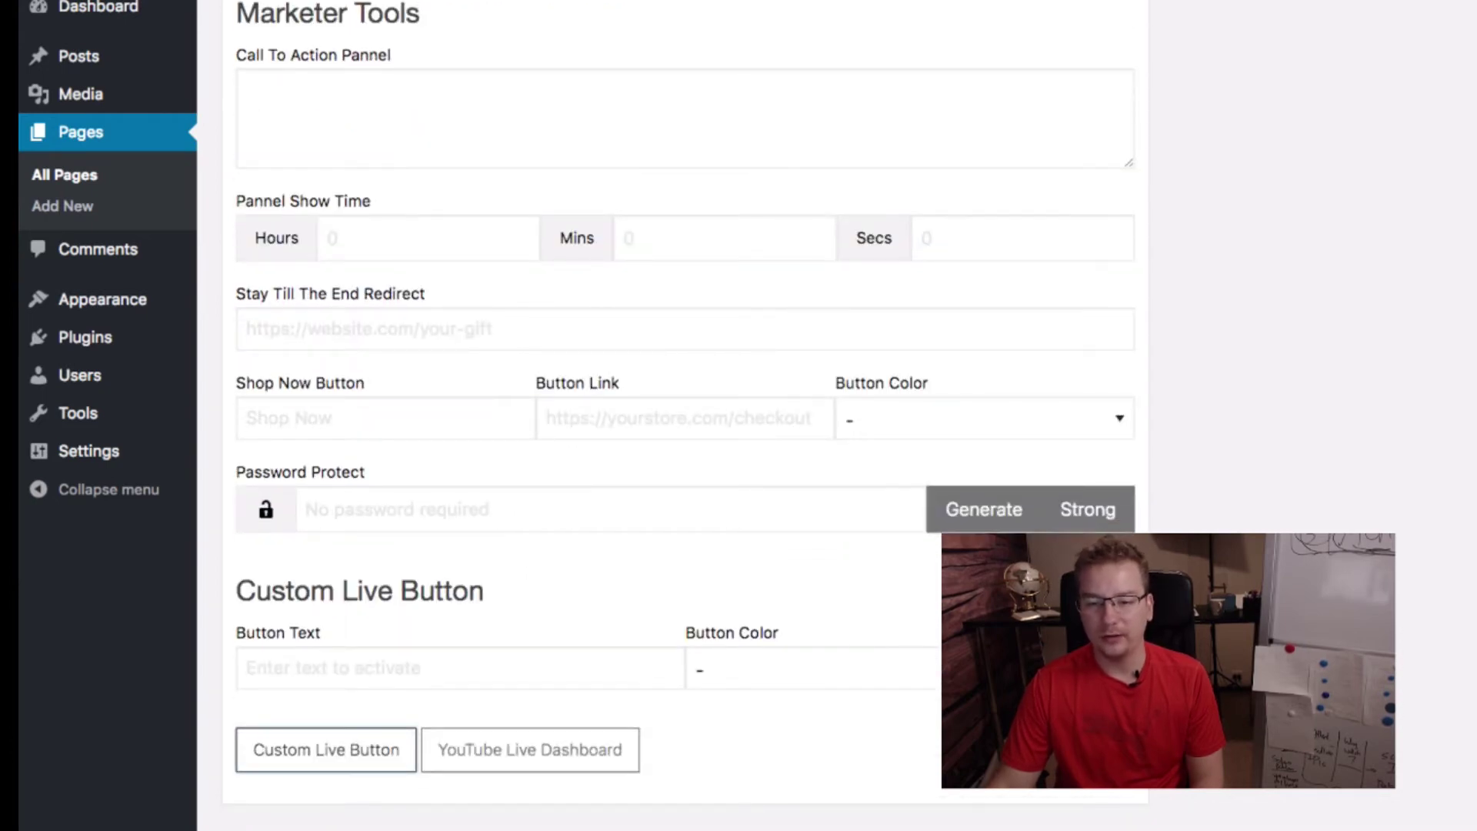
click(459, 667)
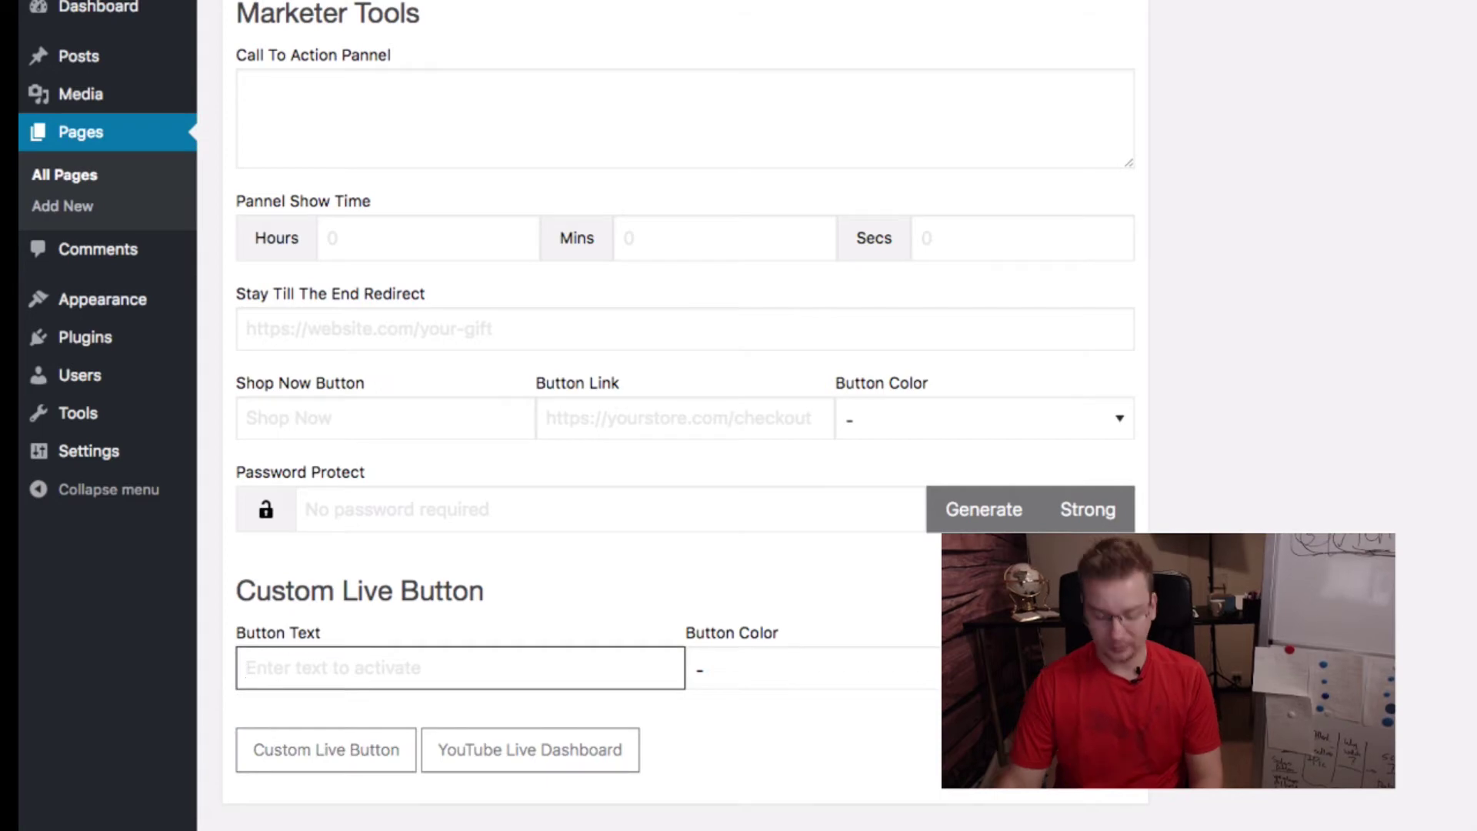
text(Special Offer)
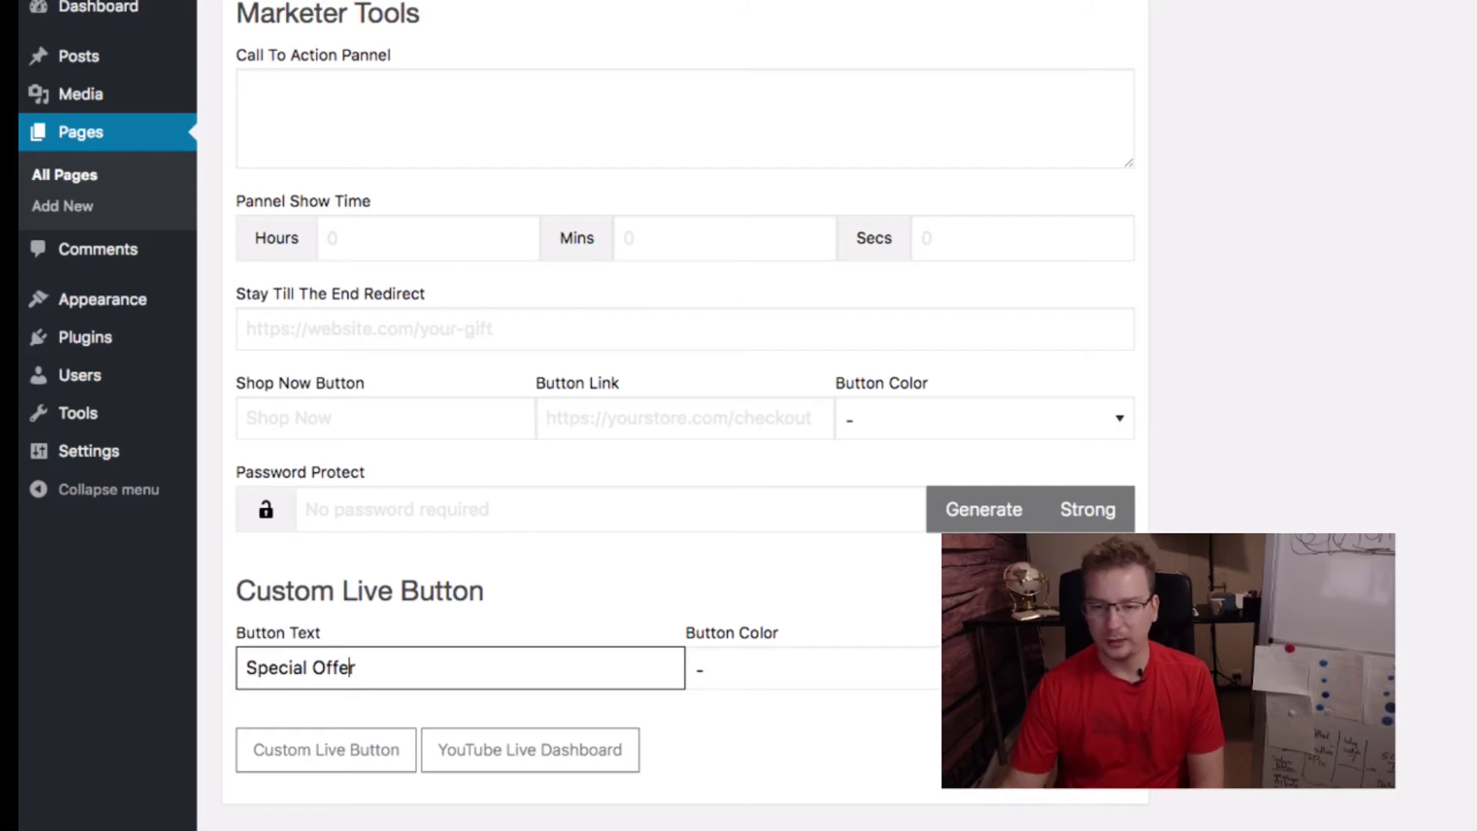
key(ctrl+shift+Left)
key(ctrl+shift+Left)
text(Special)
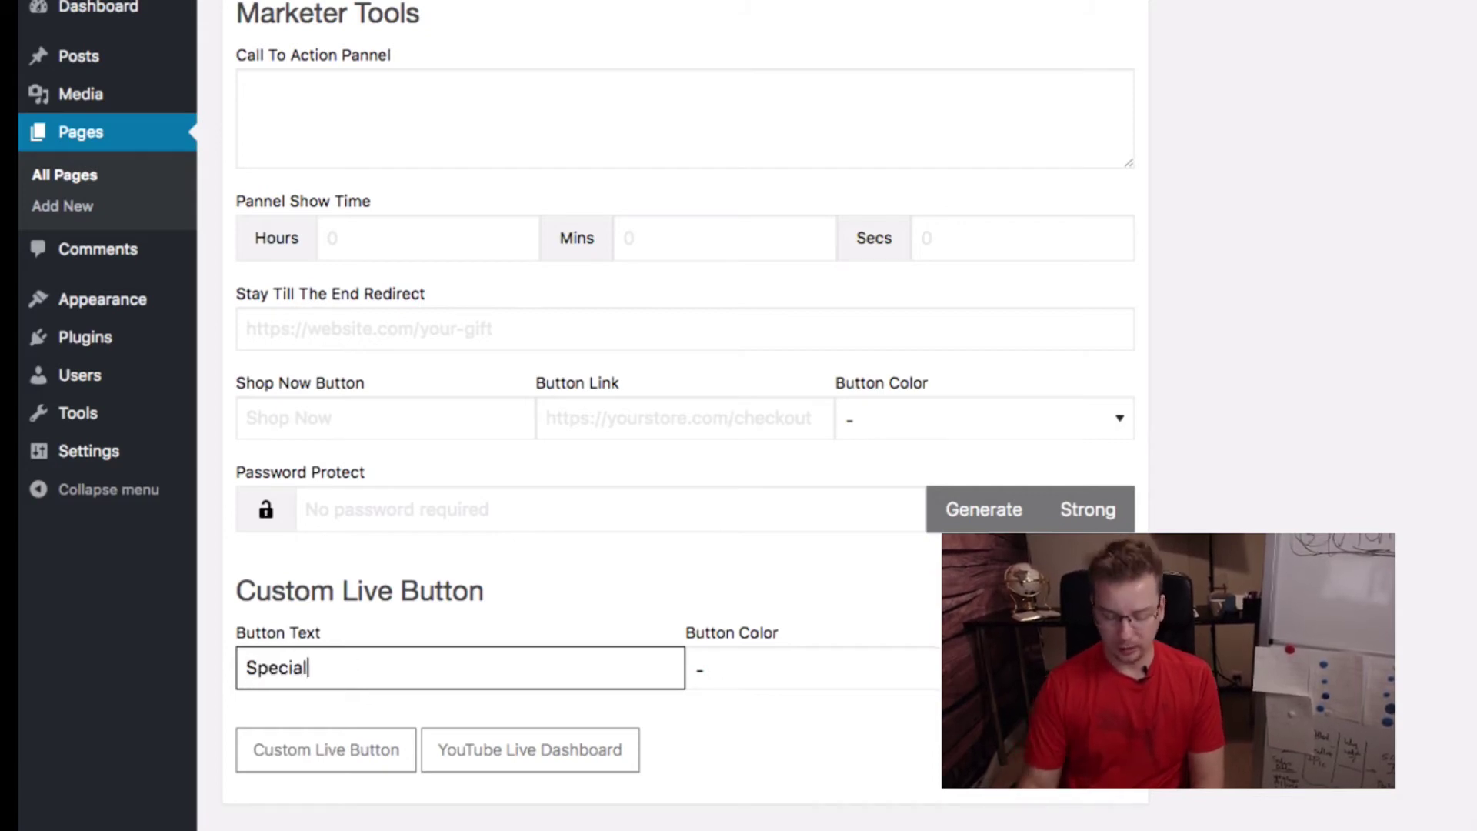
text( Welcome Offer)
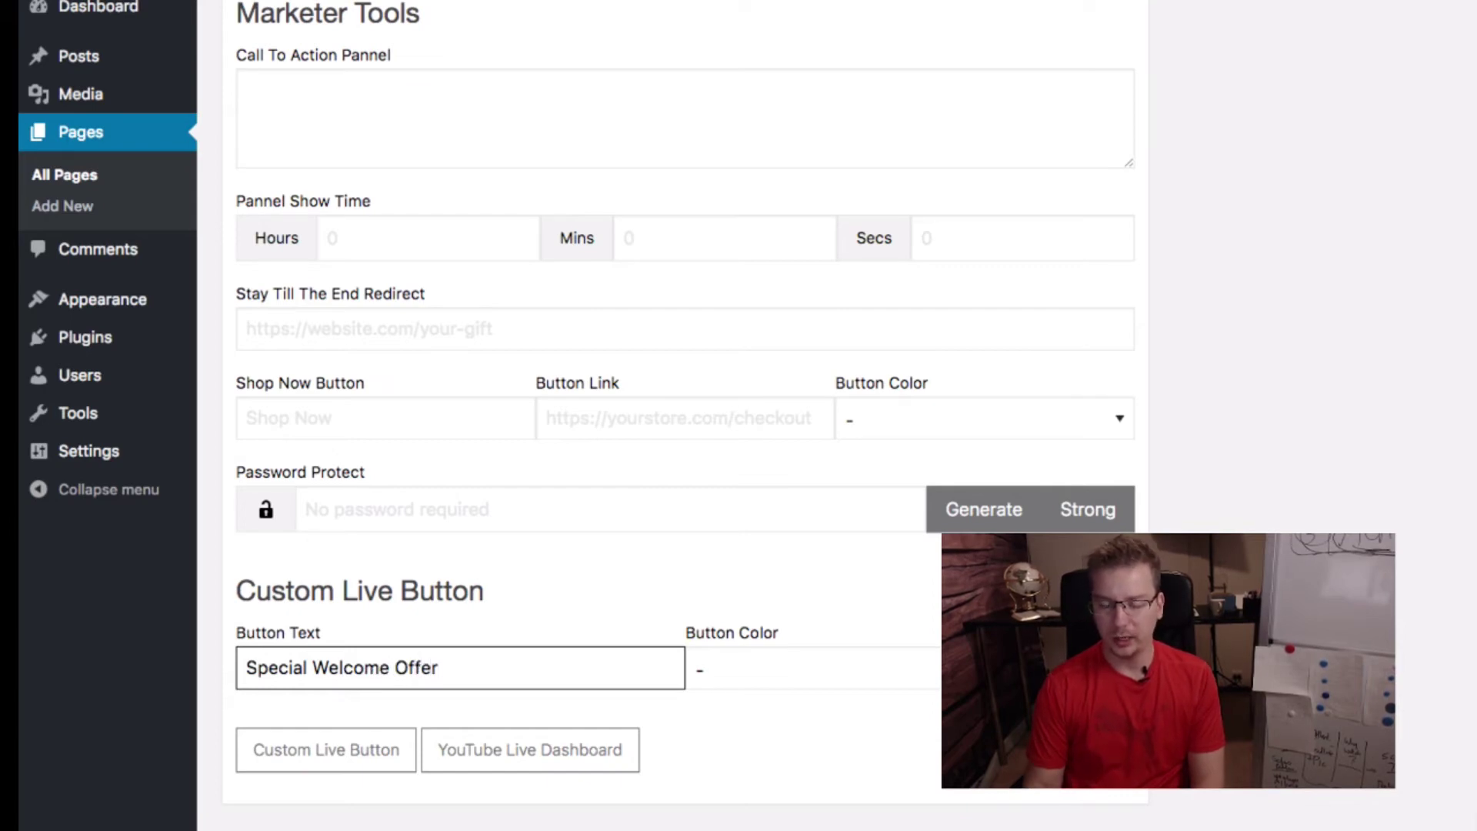
key(Tab)
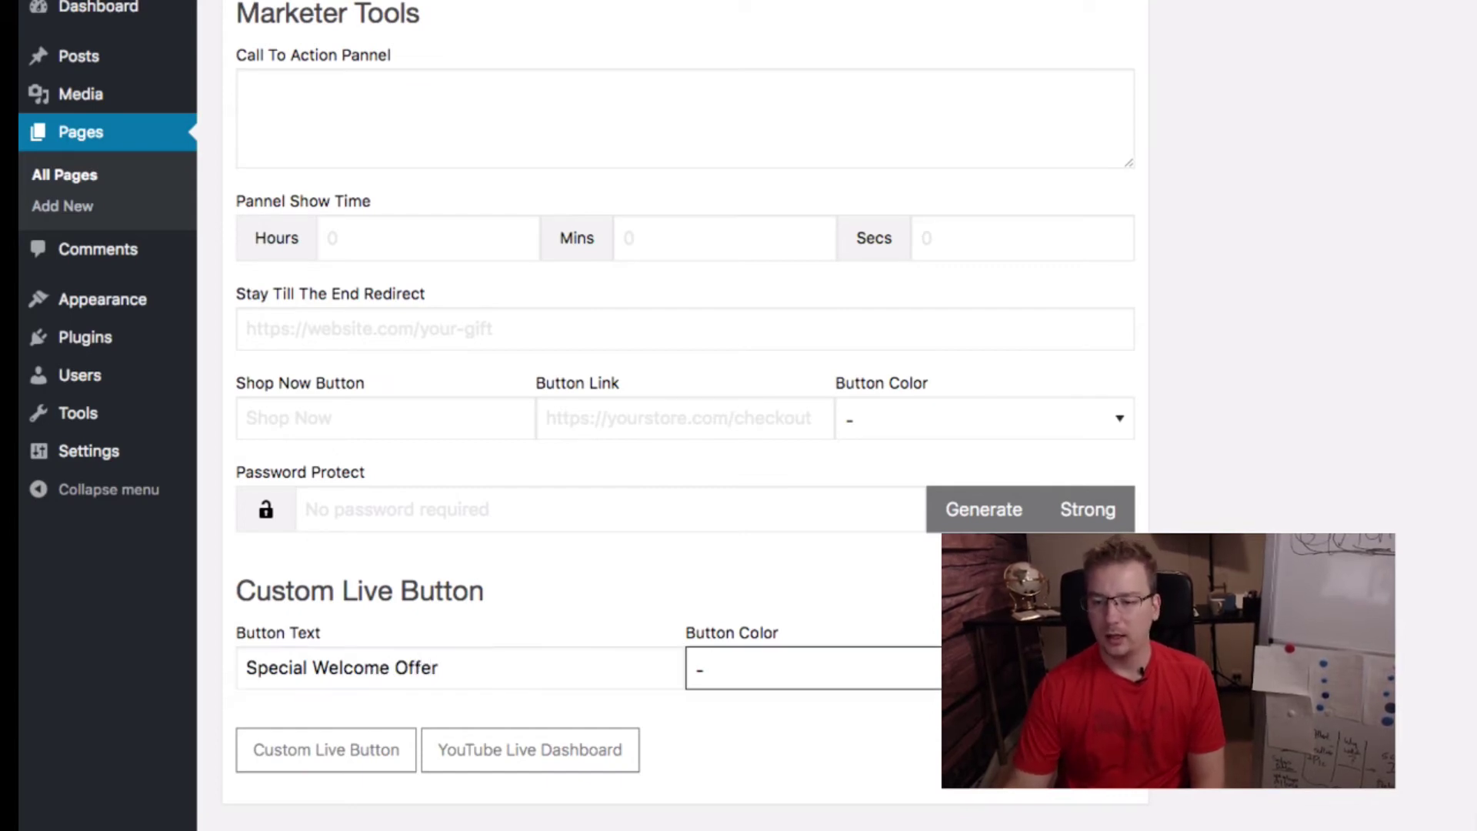
key(Down)
scroll(681, 416, up, 5)
scroll(681, 416, up, 5)
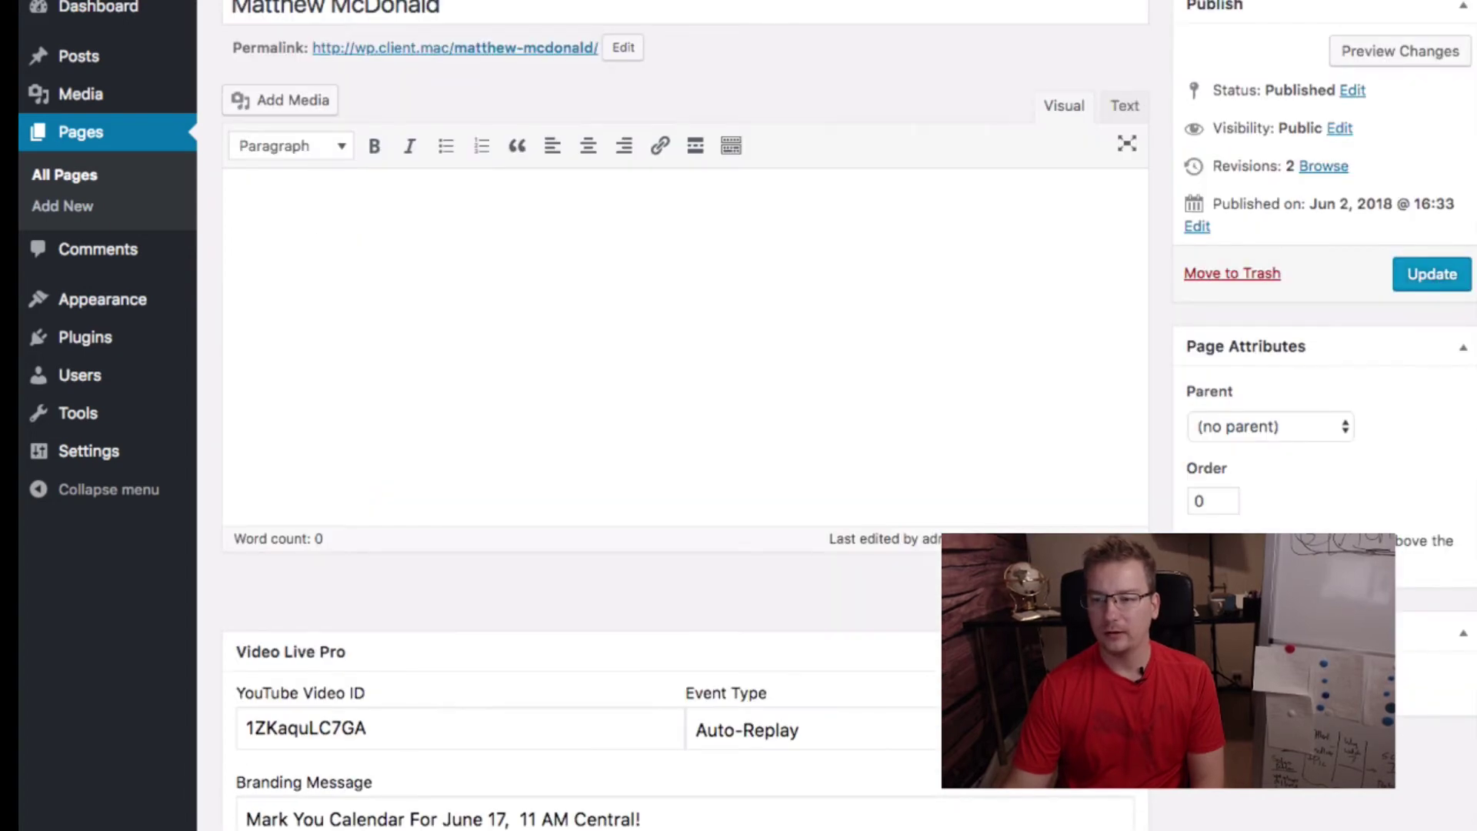
- Update the page to save the green Special Welcome Offer button
click(1432, 273)
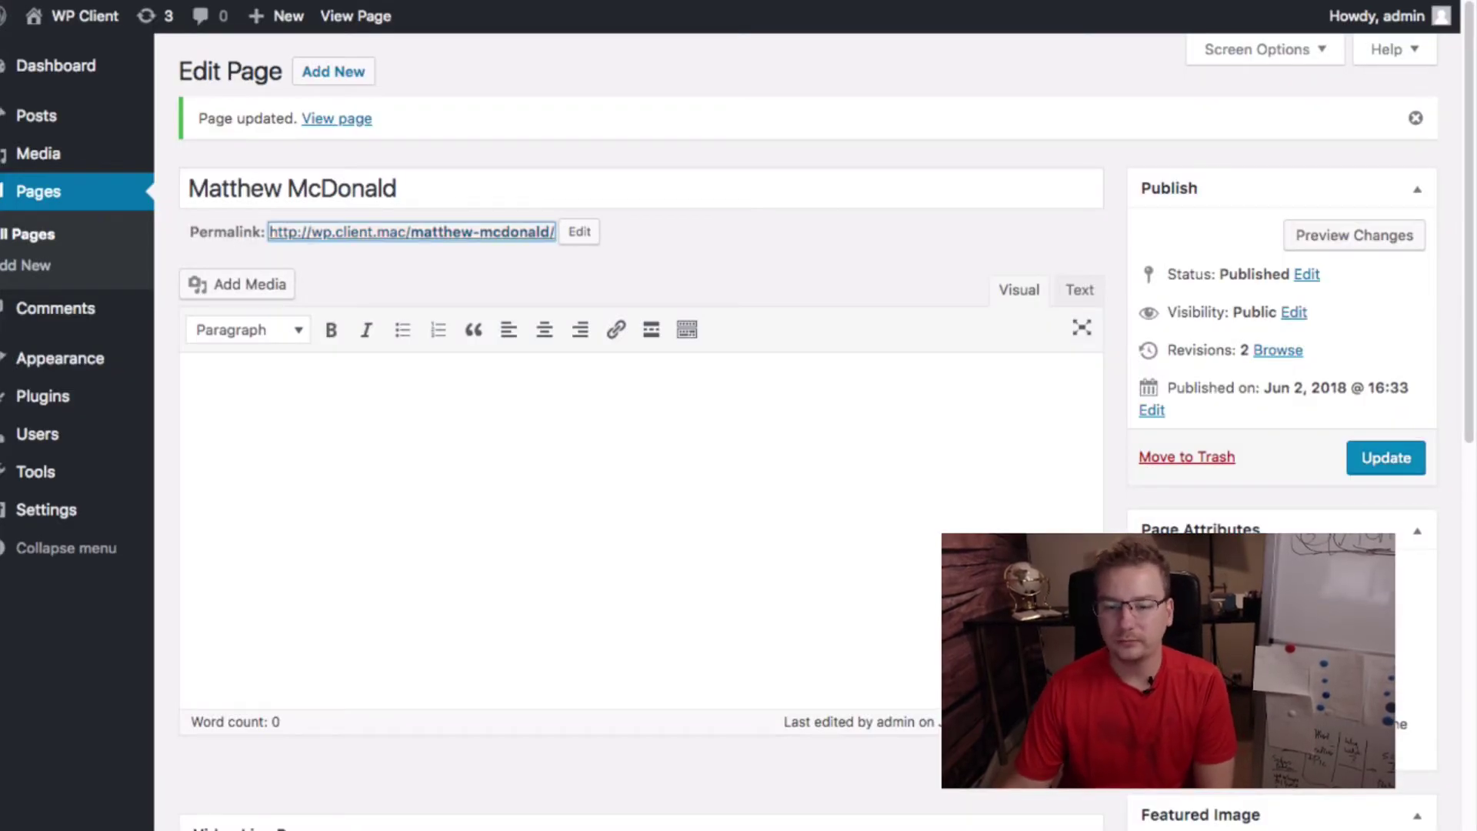
scroll(635, 461, down, 6)
scroll(636, 462, down, 3)
scroll(635, 461, down, 4)
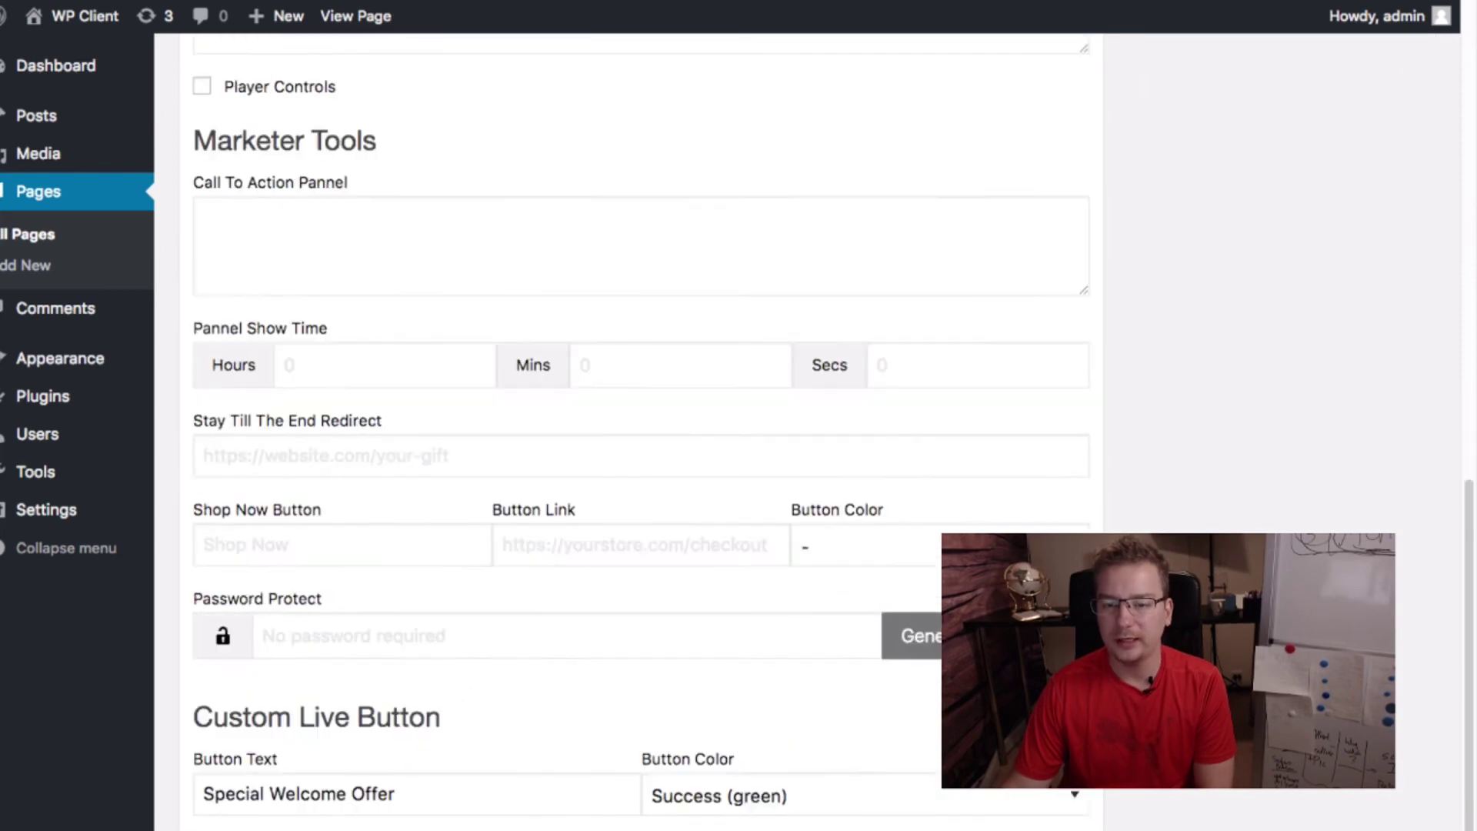
scroll(635, 461, down, 2)
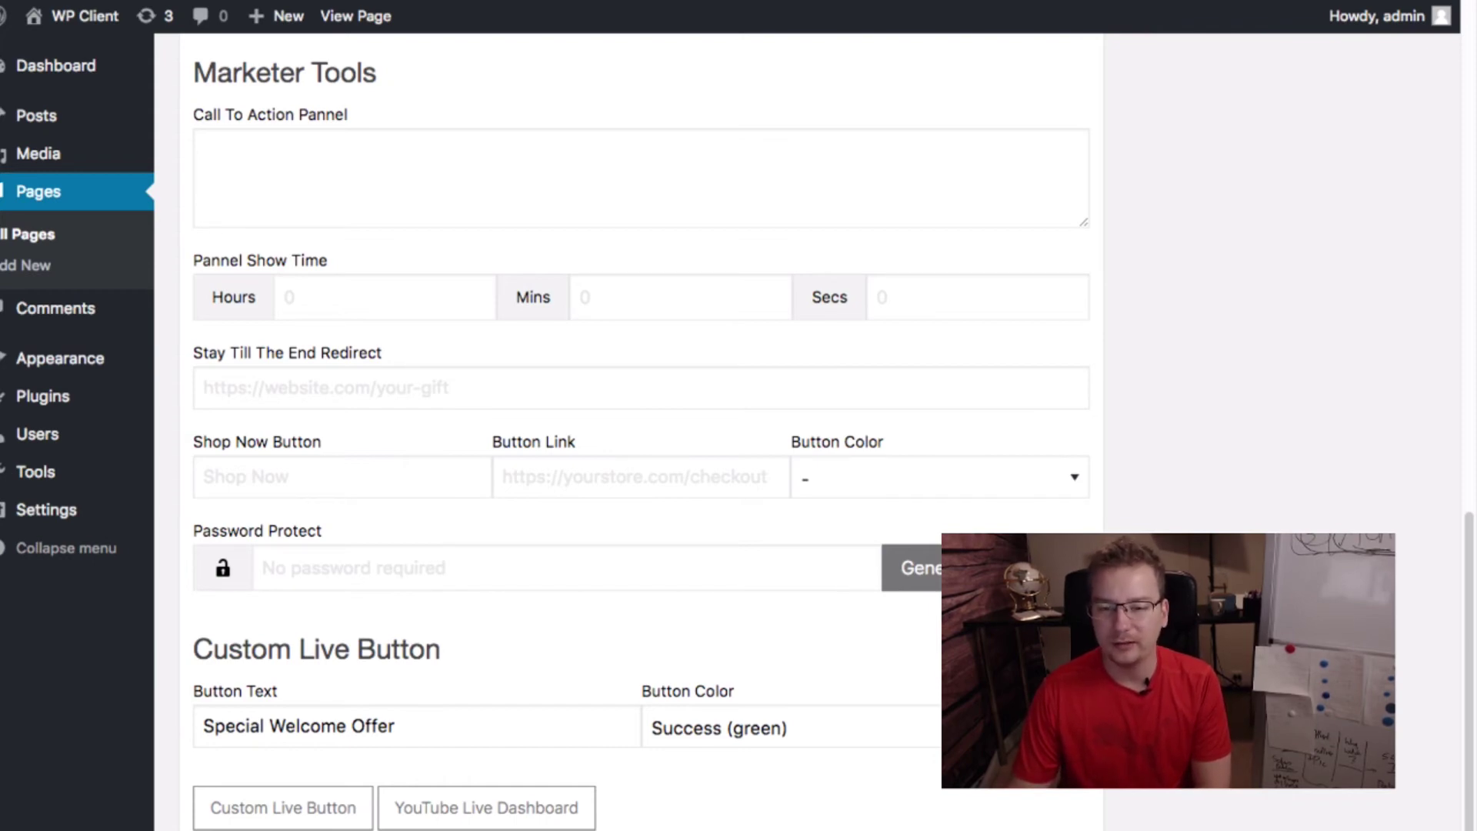
scroll(634, 462, up, 2)
scroll(636, 462, up, 1)
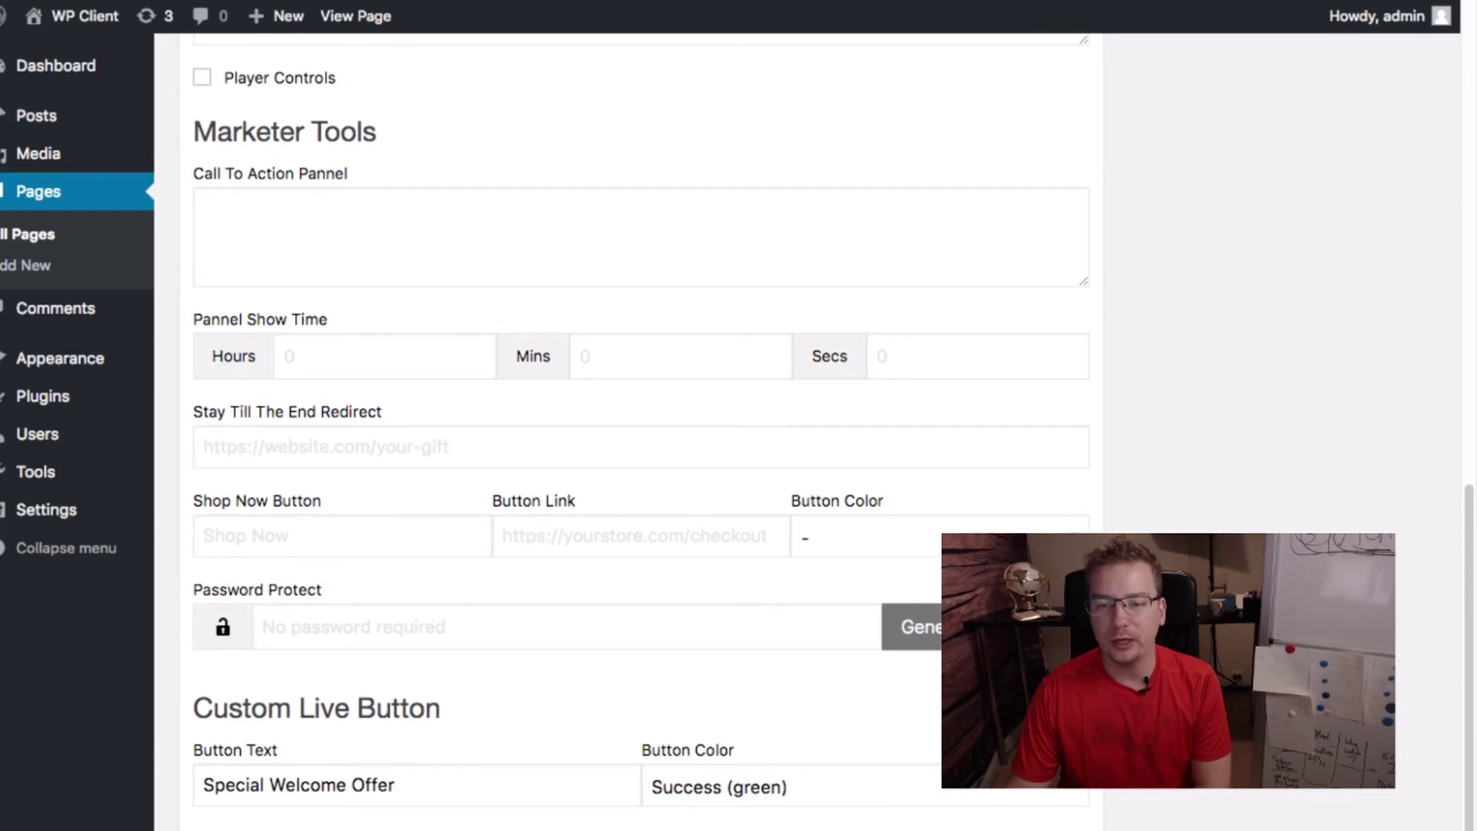
scroll(635, 463, up, 2)
key(Tab)
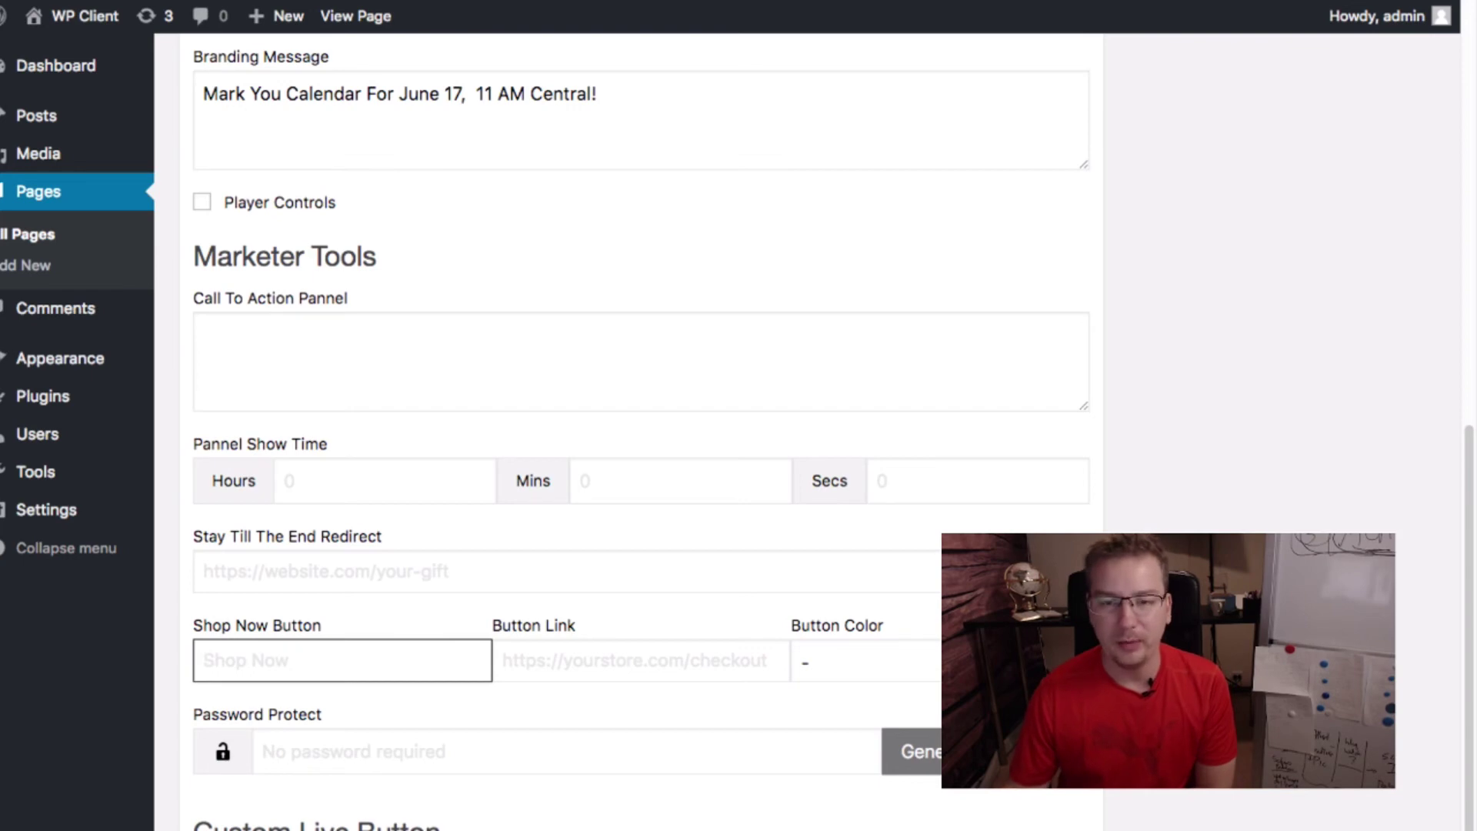
scroll(641, 463, down, 2)
text(Shop Now)
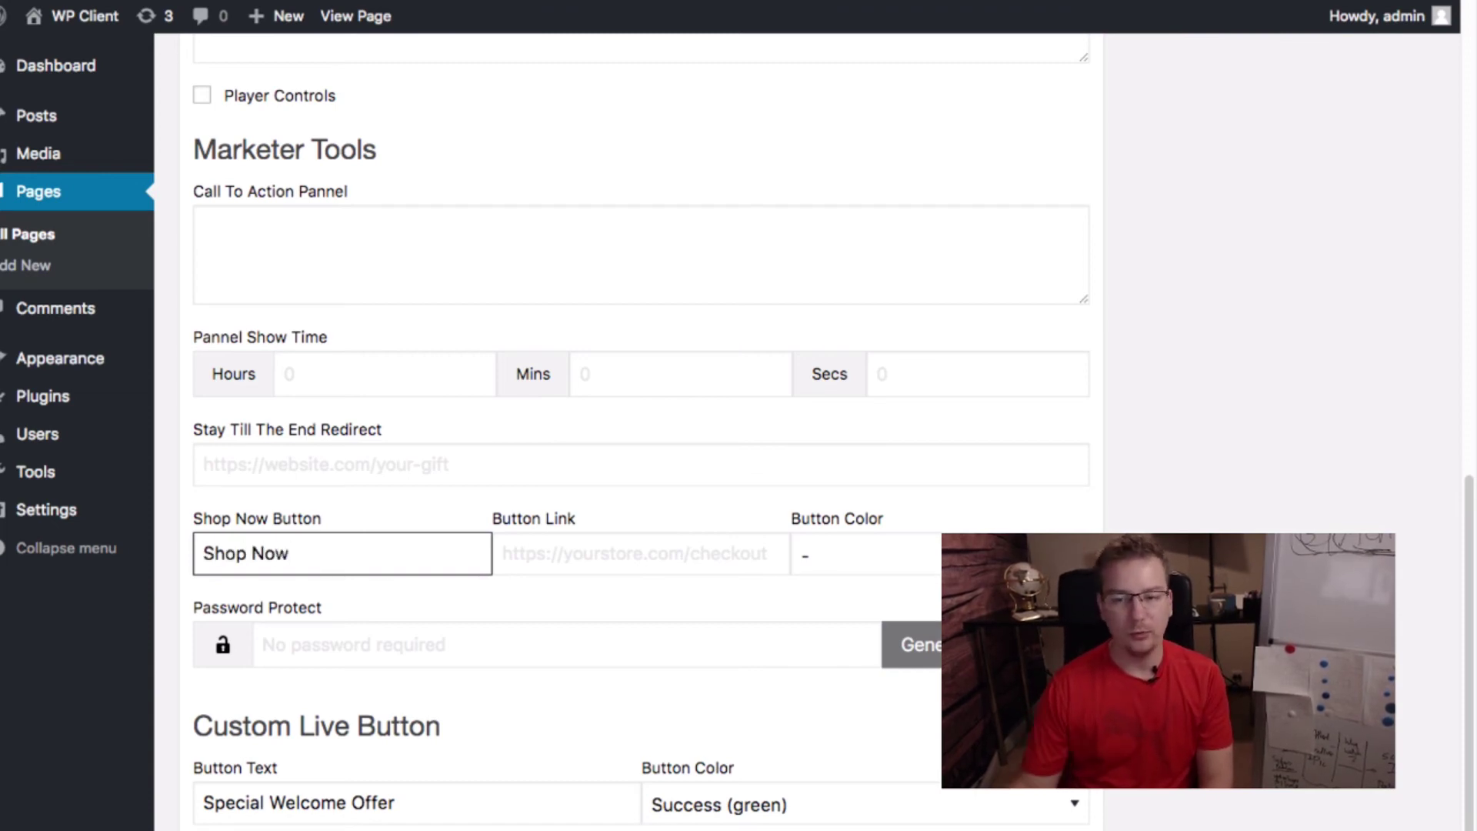
key(Tab)
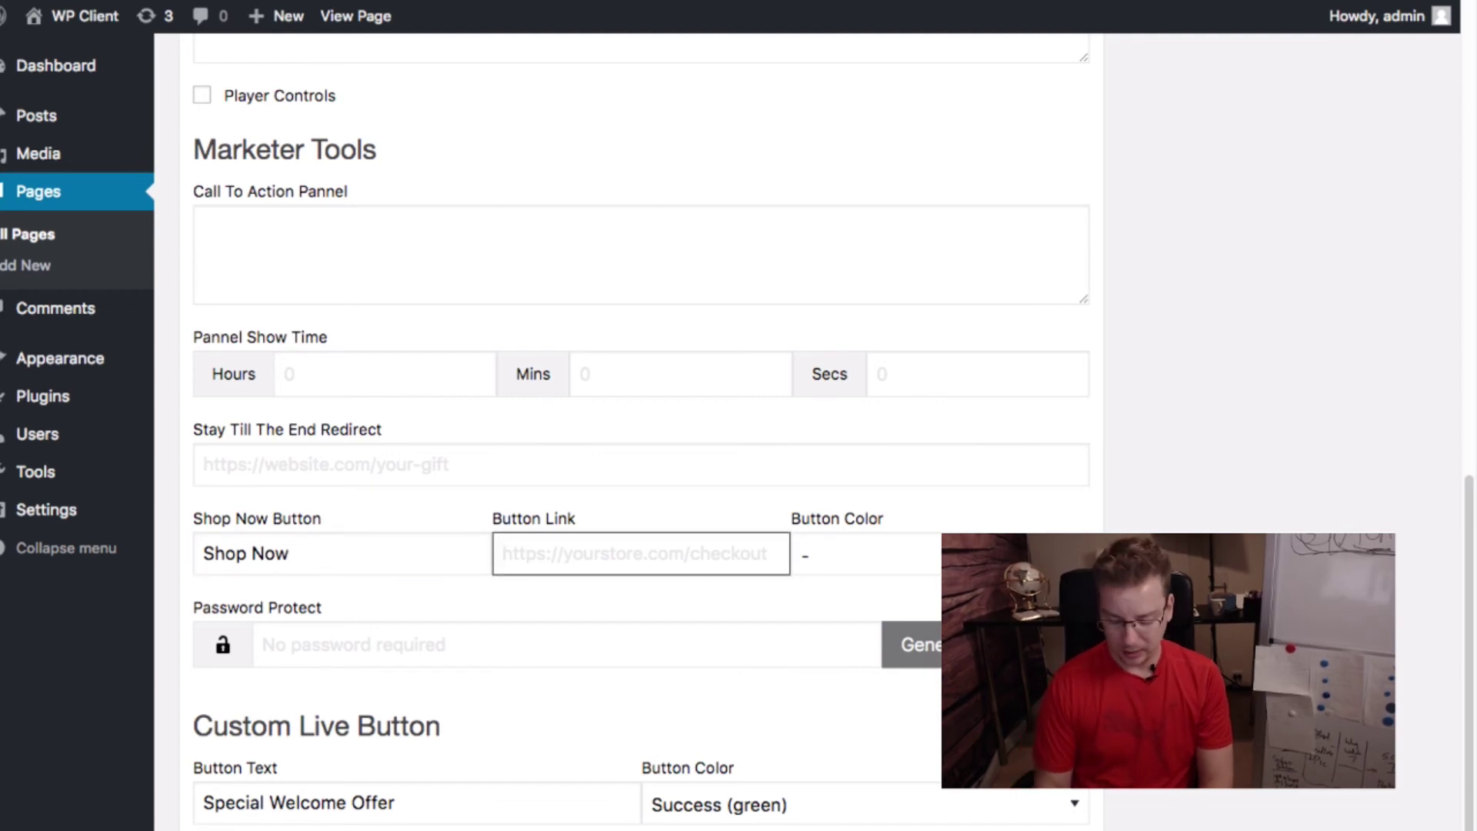
text(http)
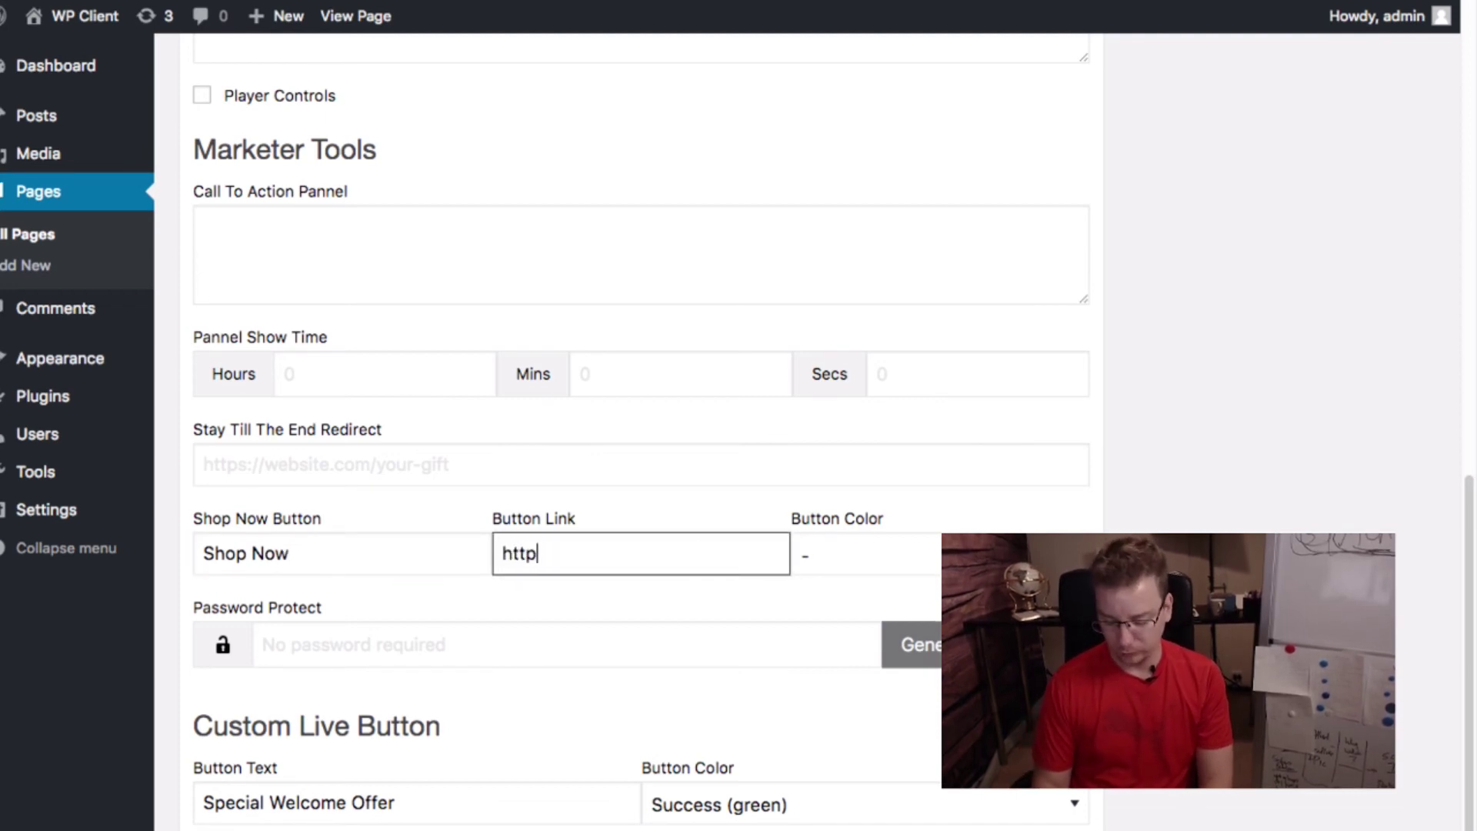
text(://shopify)
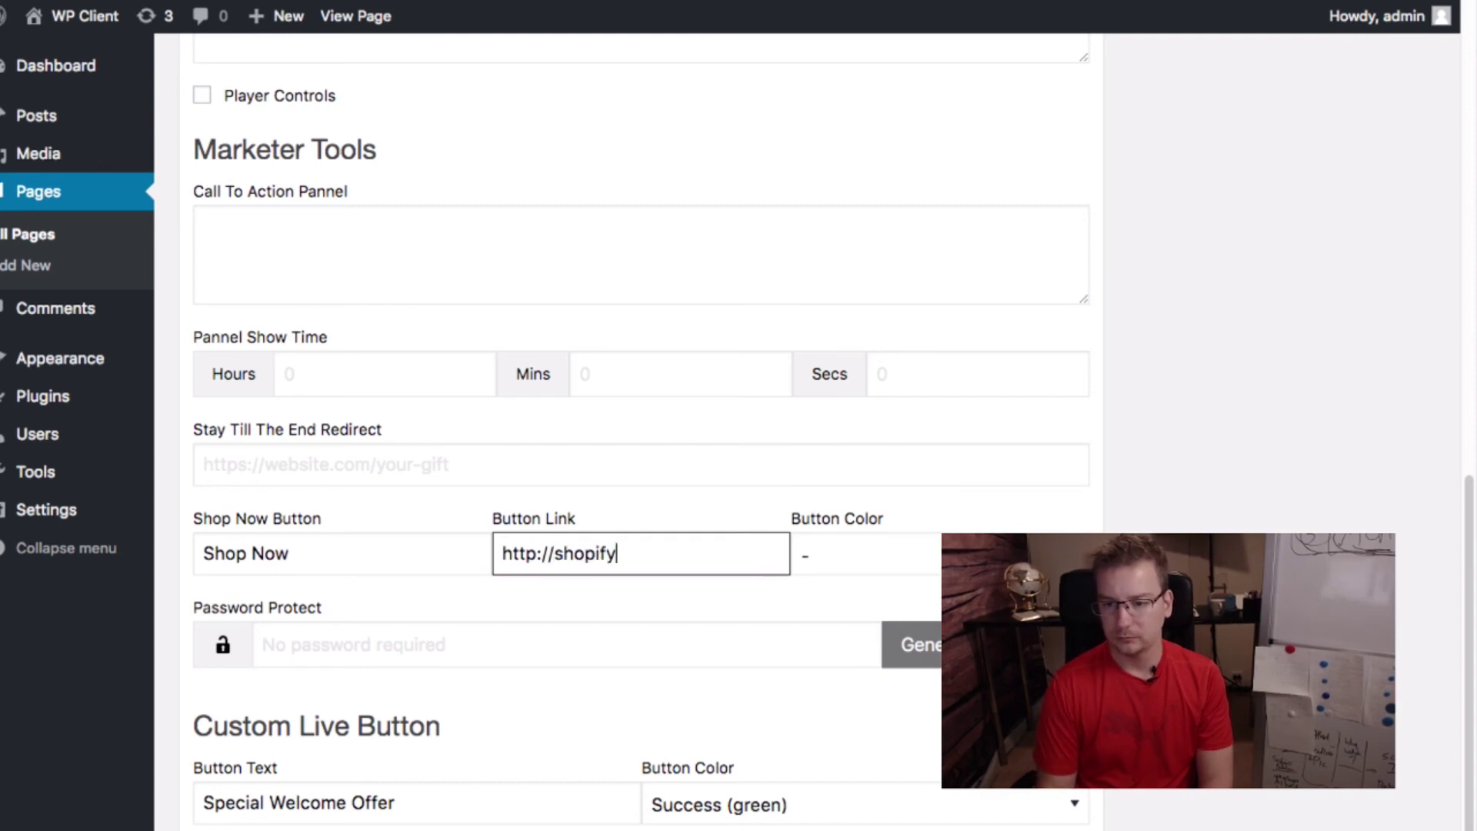
text(.com)
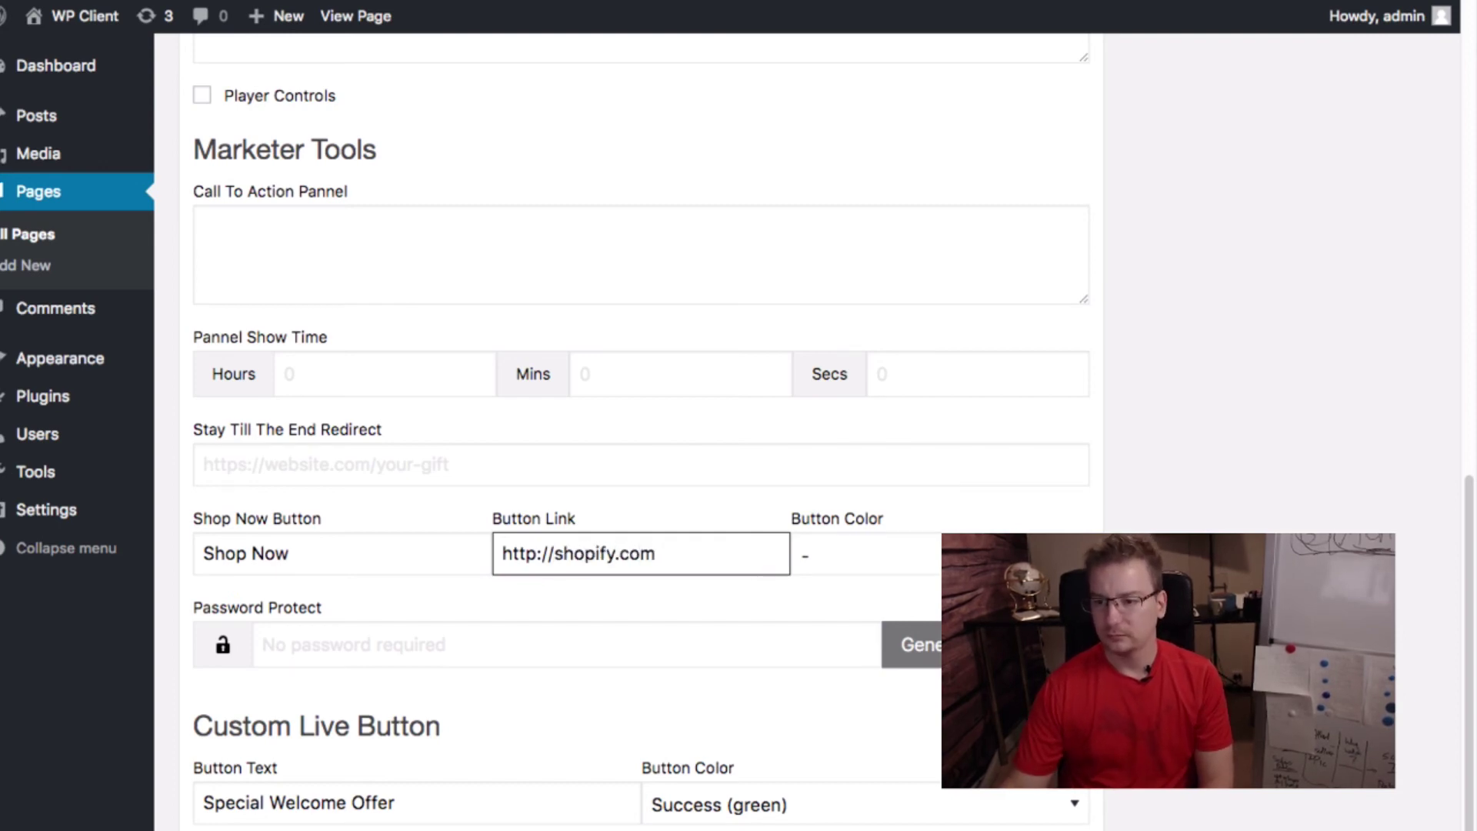
key(Tab)
key(Tab)
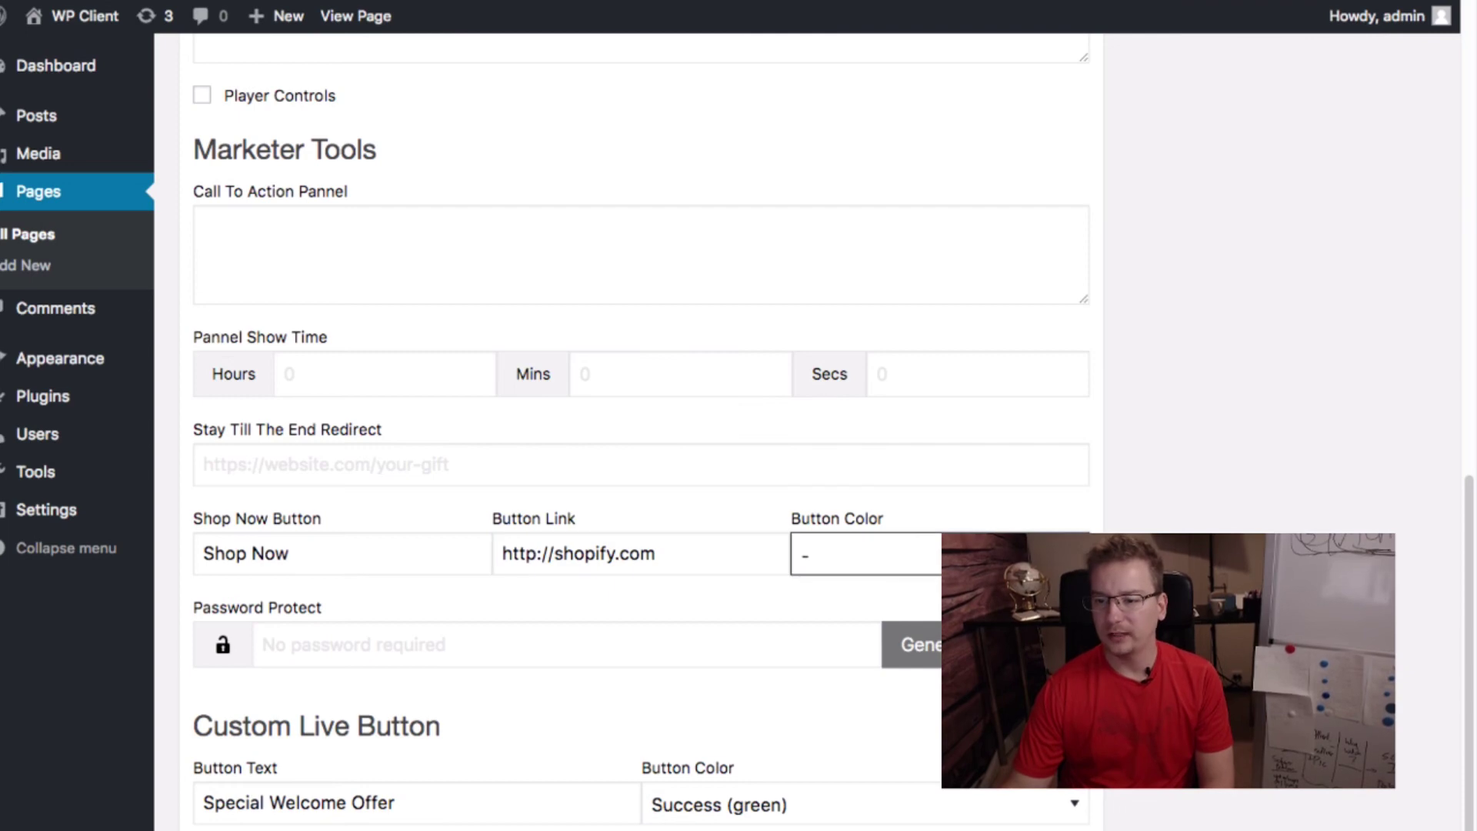
key(Down)
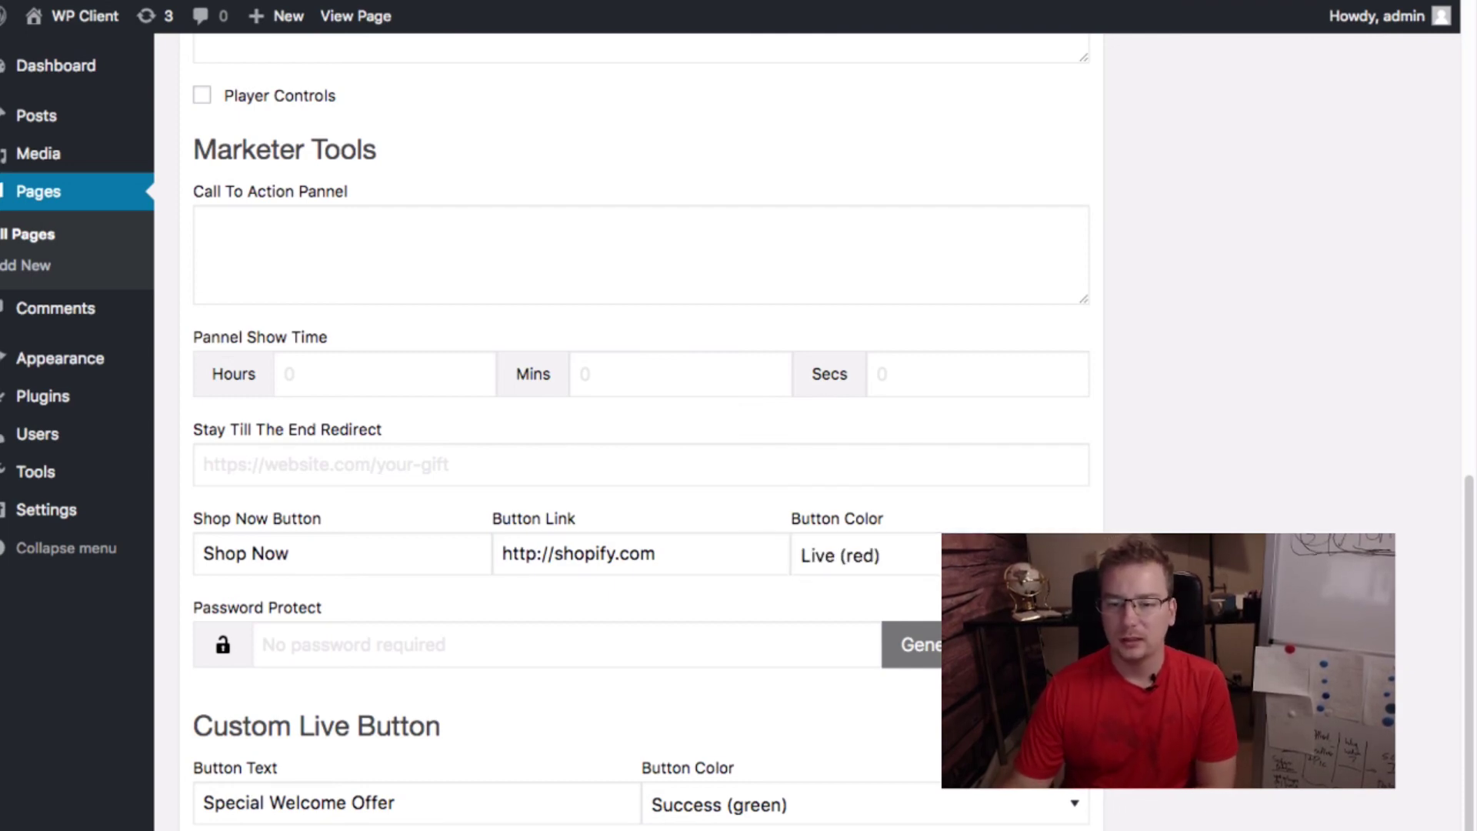
scroll(635, 404, up, 5)
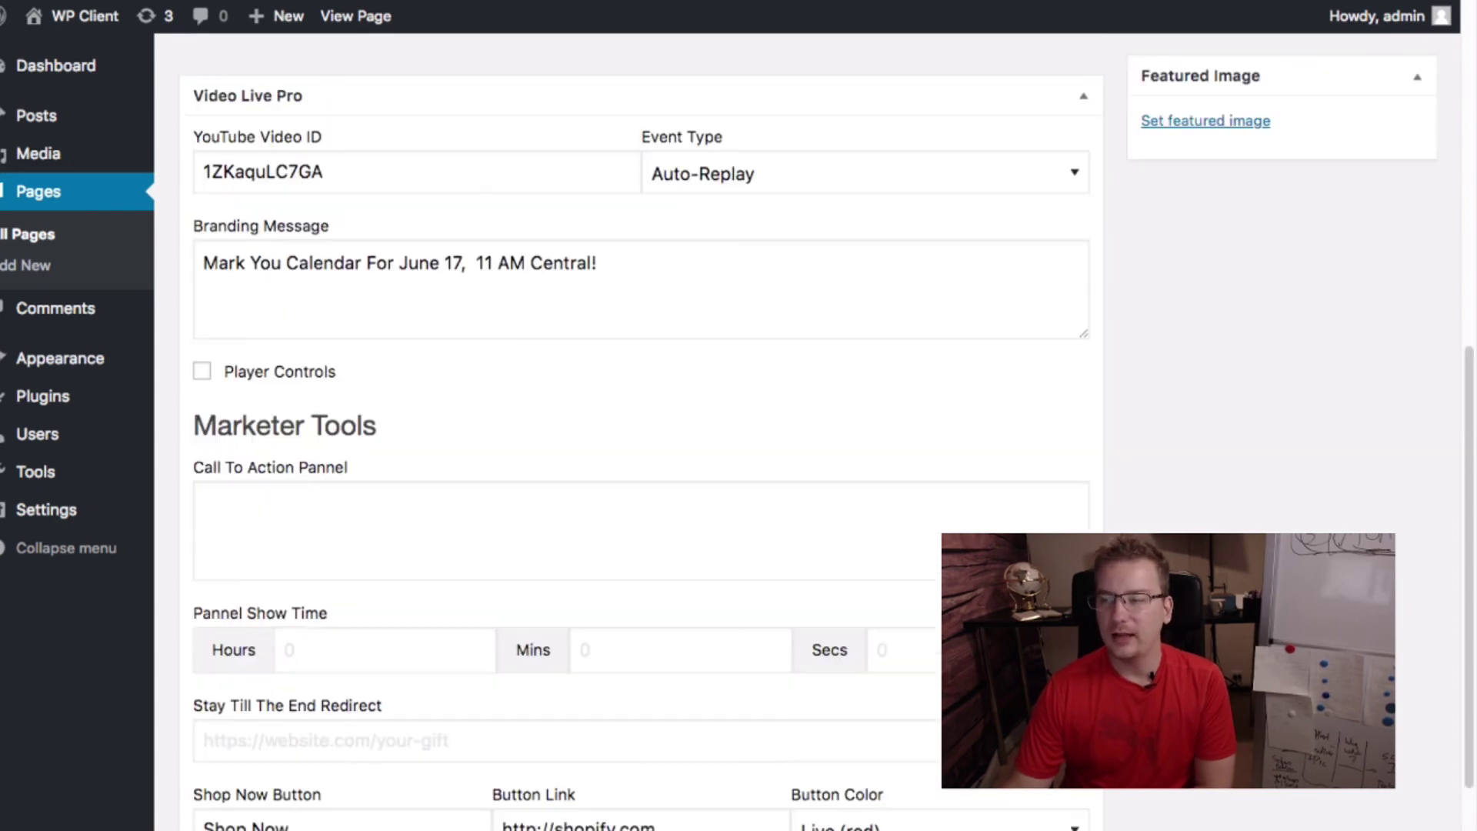
scroll(634, 404, up, 5)
scroll(635, 405, up, 1)
click(1387, 267)
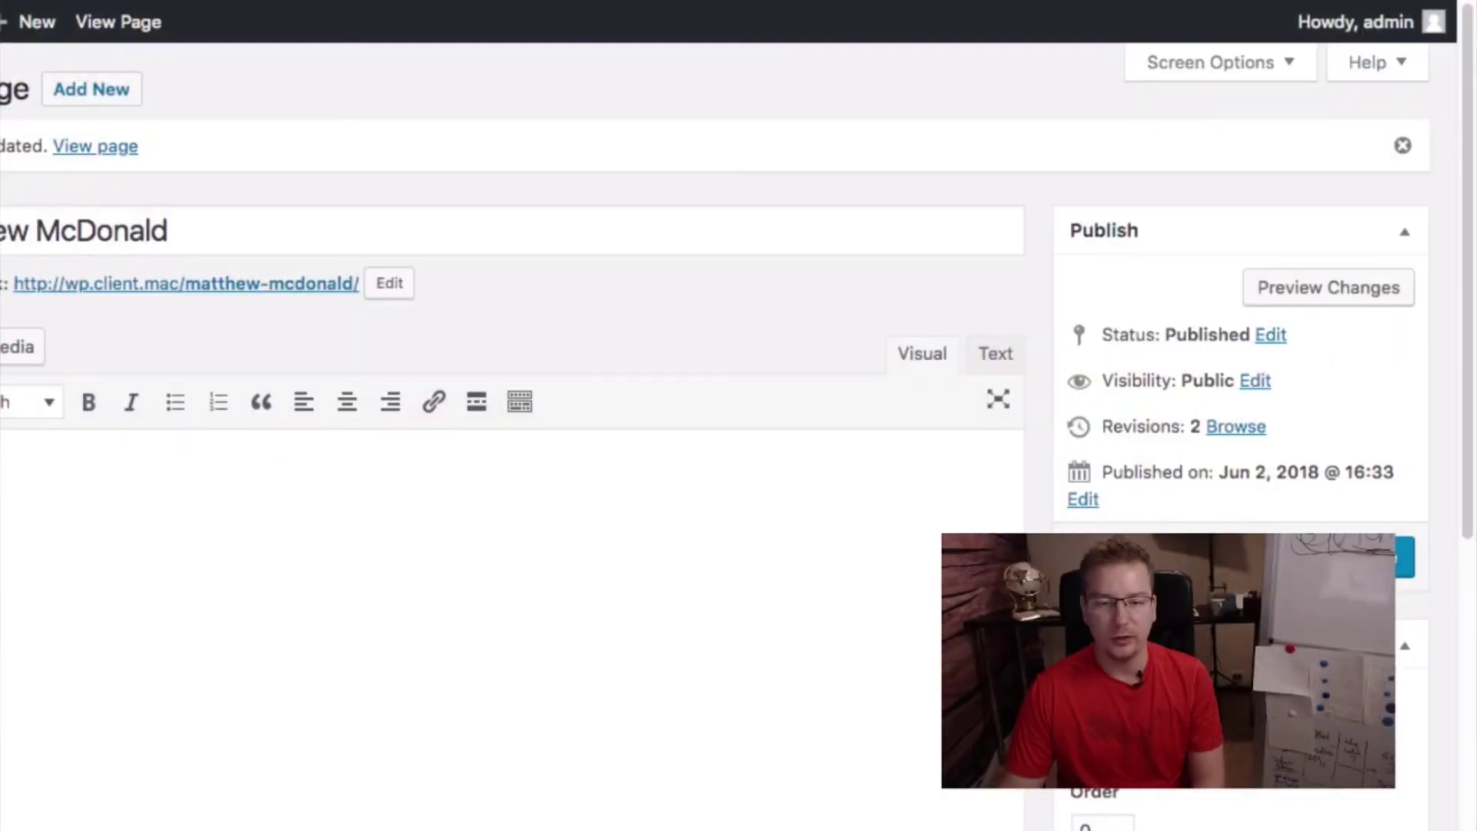
- Wait for the 'Page updated' notice confirming the Shop Now button was saved
key(Tab)
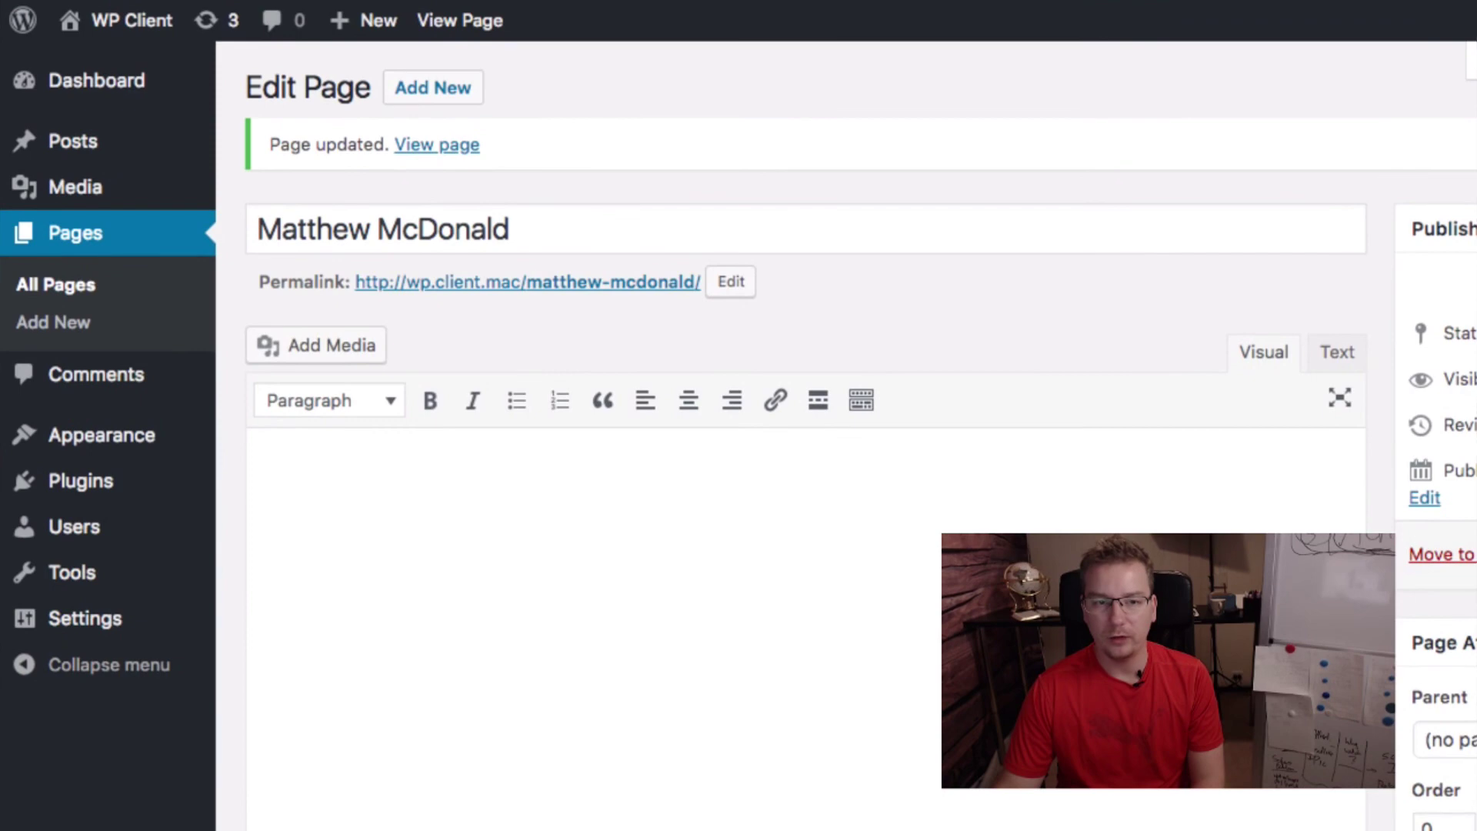
- Open the Settings > Video Live Pro license page and delete the Email field's contents
key(Tab)
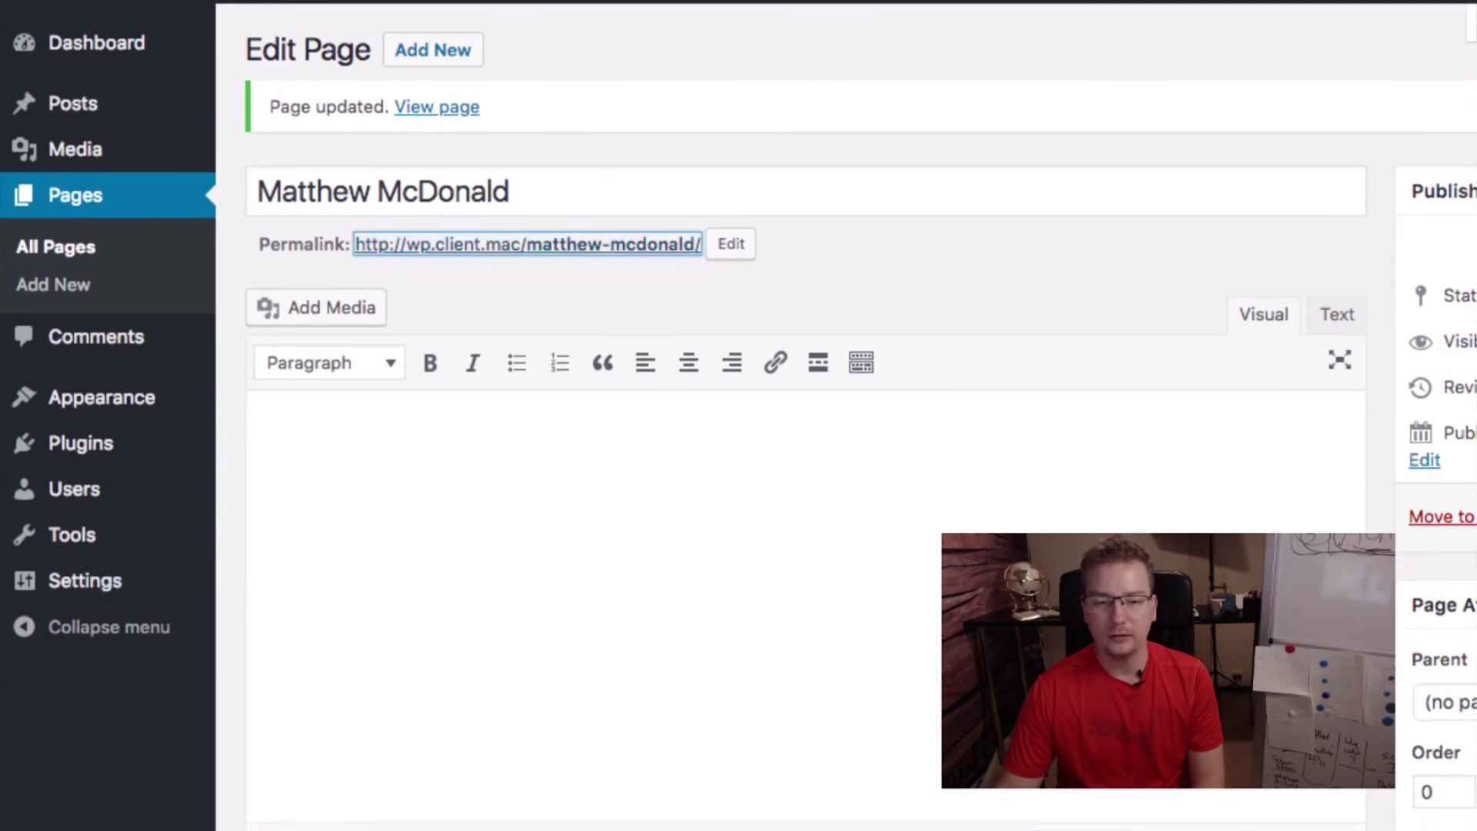
scroll(739, 461, down, 2)
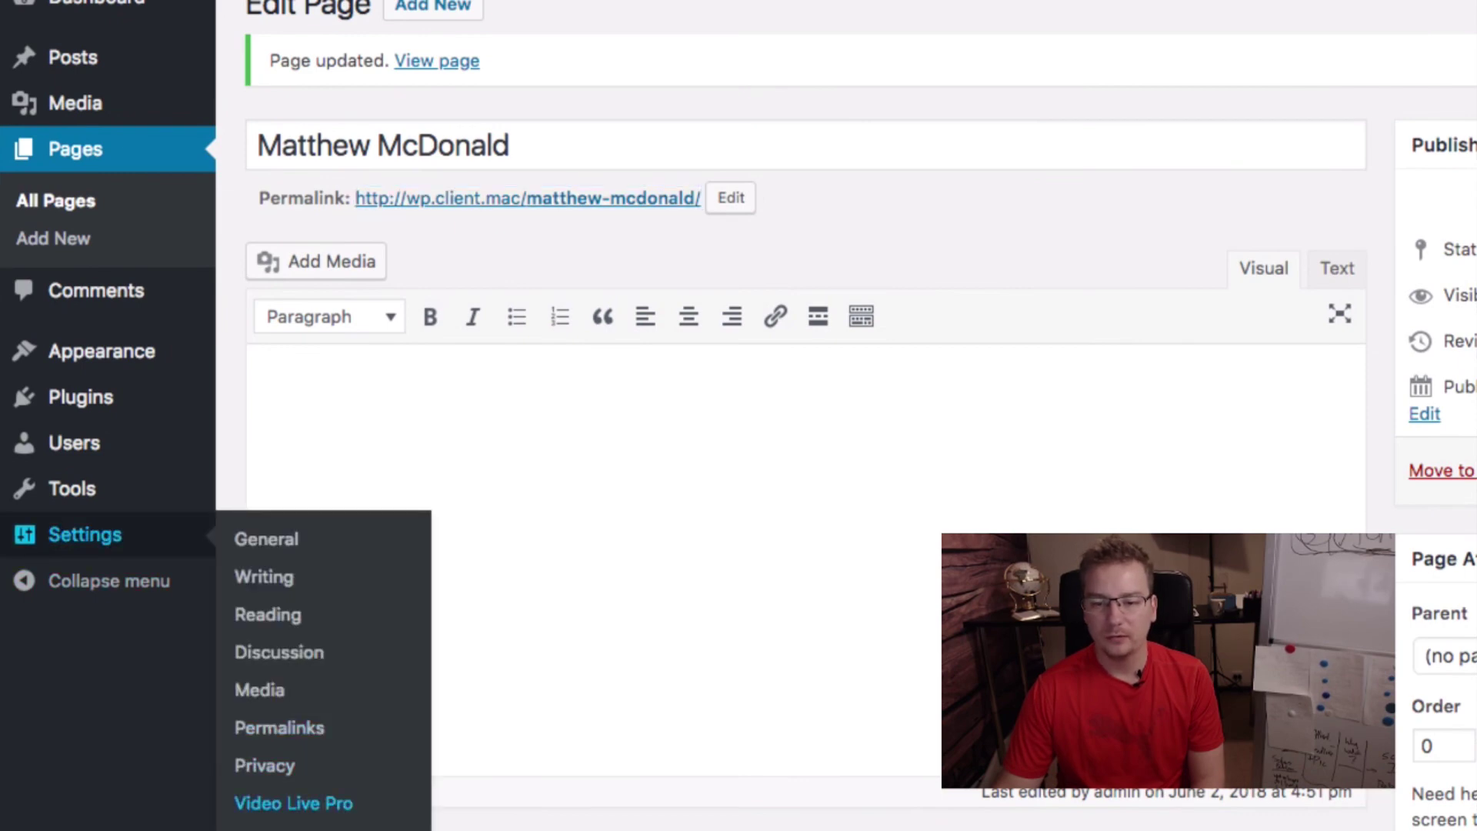
click(294, 804)
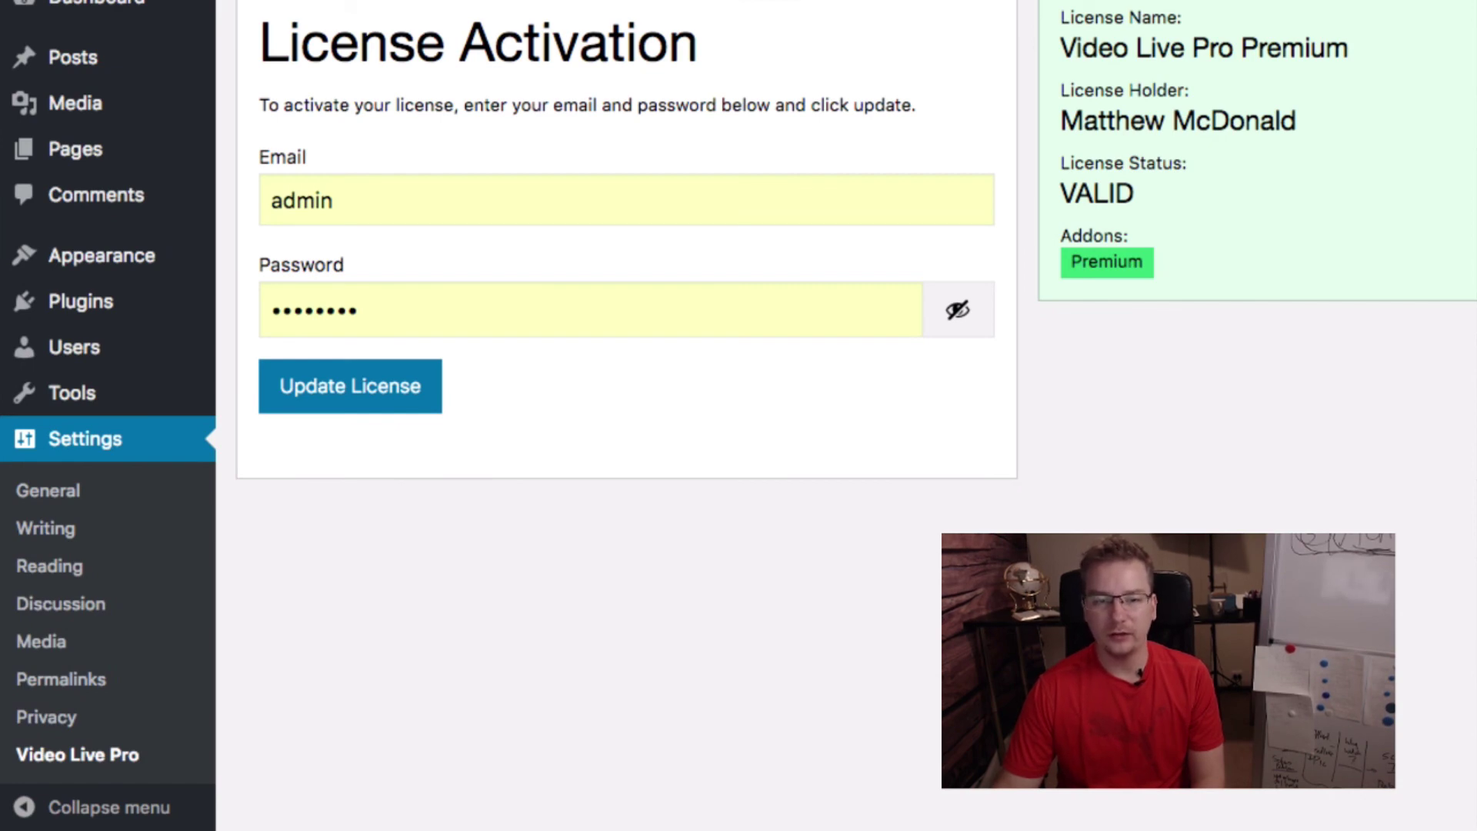
double_click(300, 200)
key(BackSpace)
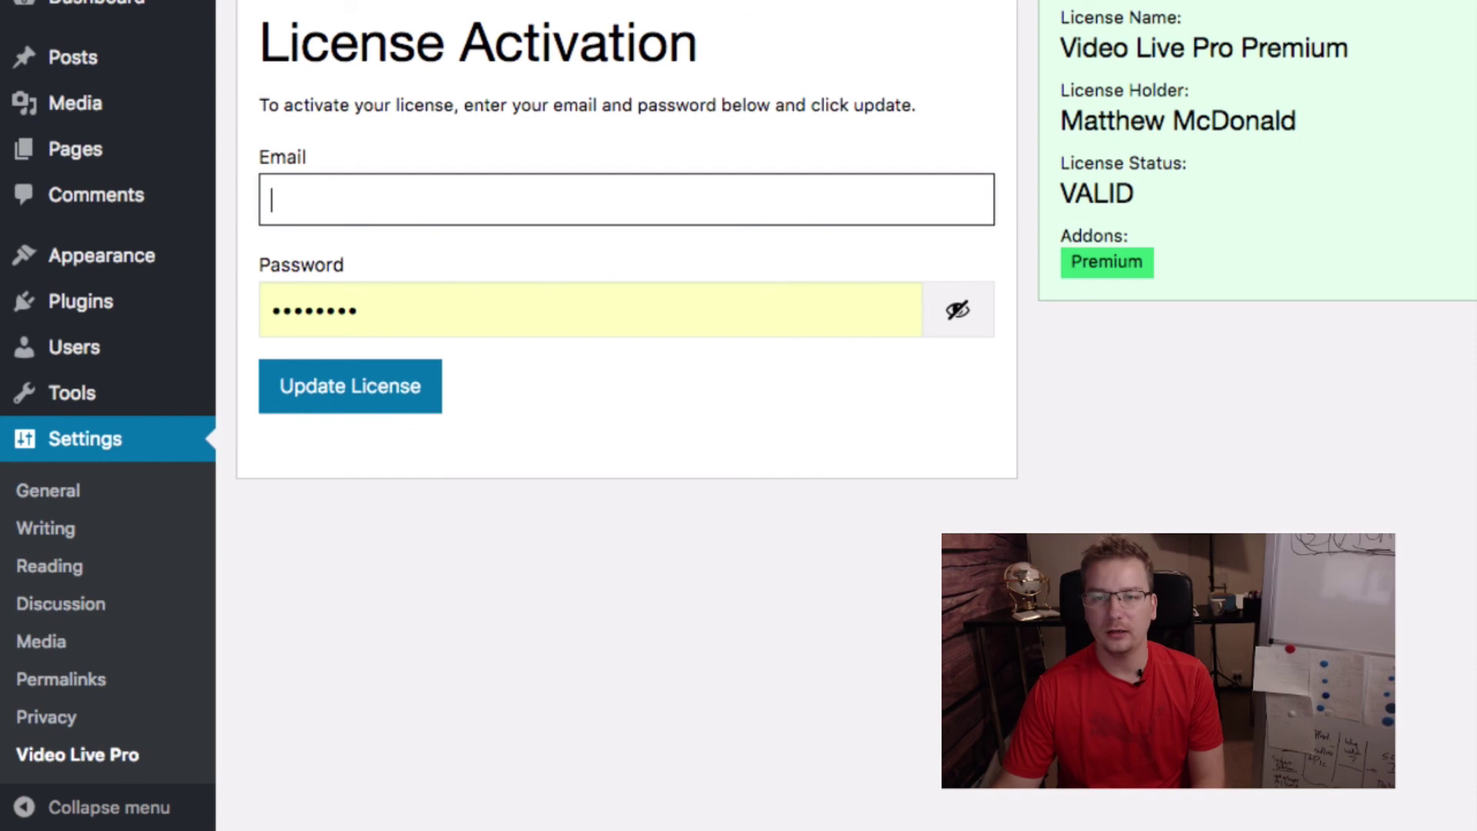